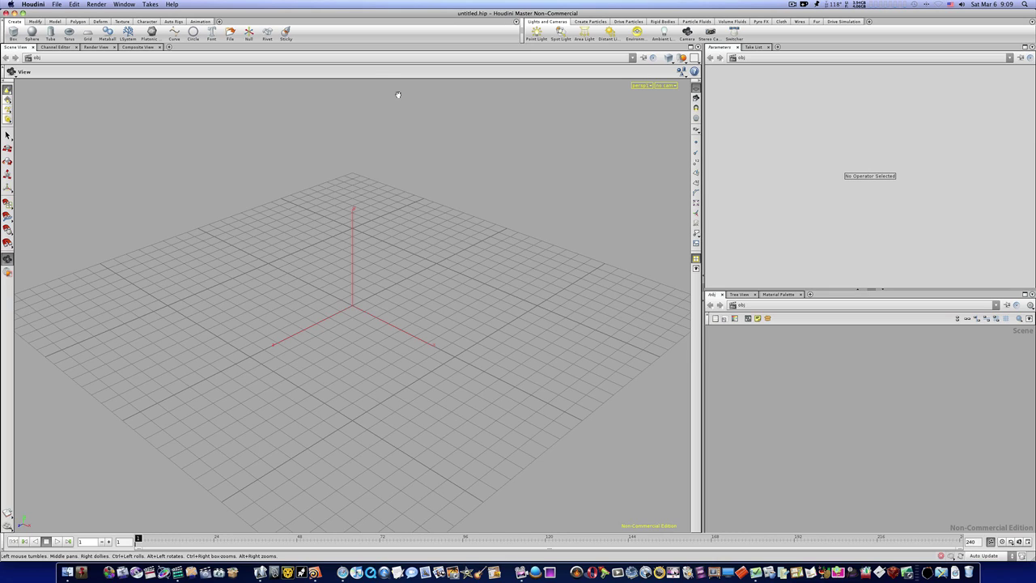
Create a polygon box at the scene origin with its default size of 1 × 1 × 1.
click(13, 34)
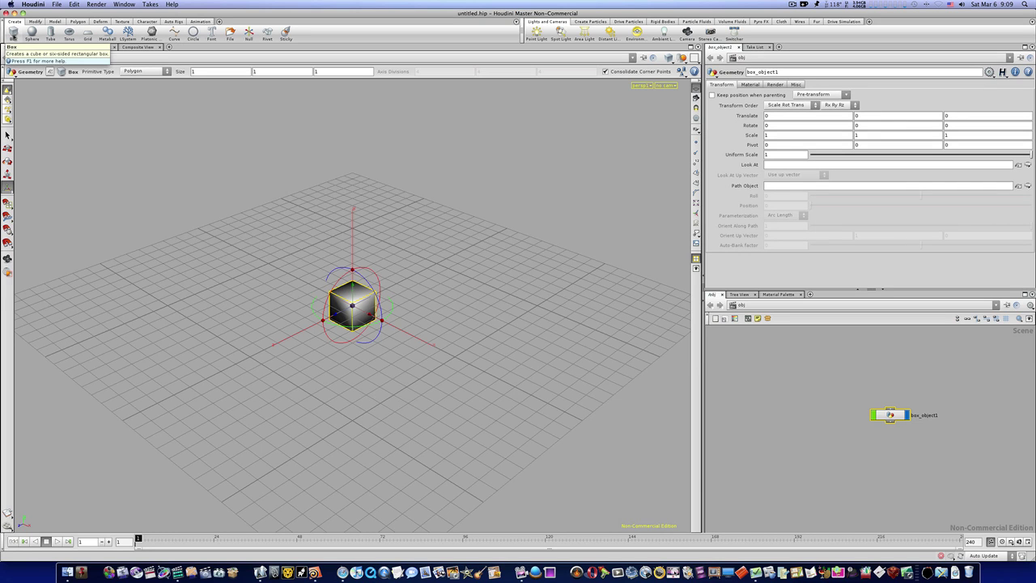
key(Escape)
right_drag(407, 284, 476, 270)
alt+right_drag(365, 272, 466, 257)
alt+drag(330, 269, 390, 233)
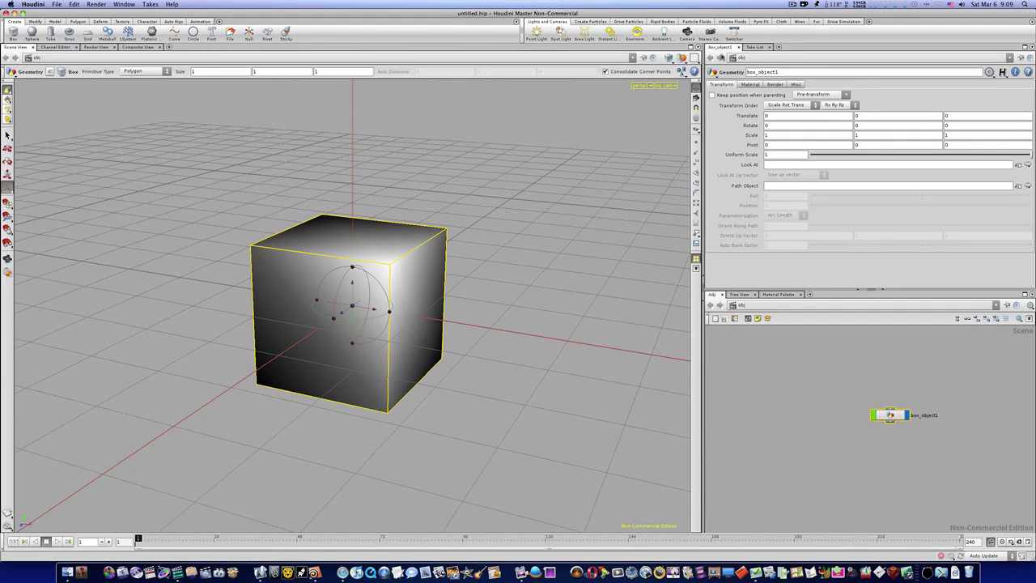
Set the viewport shading to Smooth Wire Shaded.
click(670, 59)
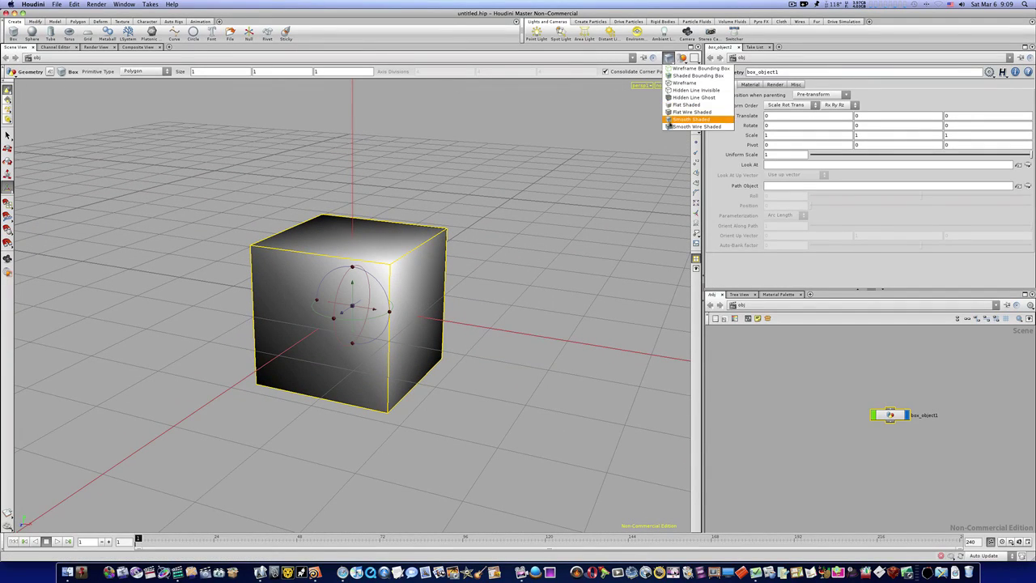
click(671, 126)
alt+drag(500, 225, 457, 249)
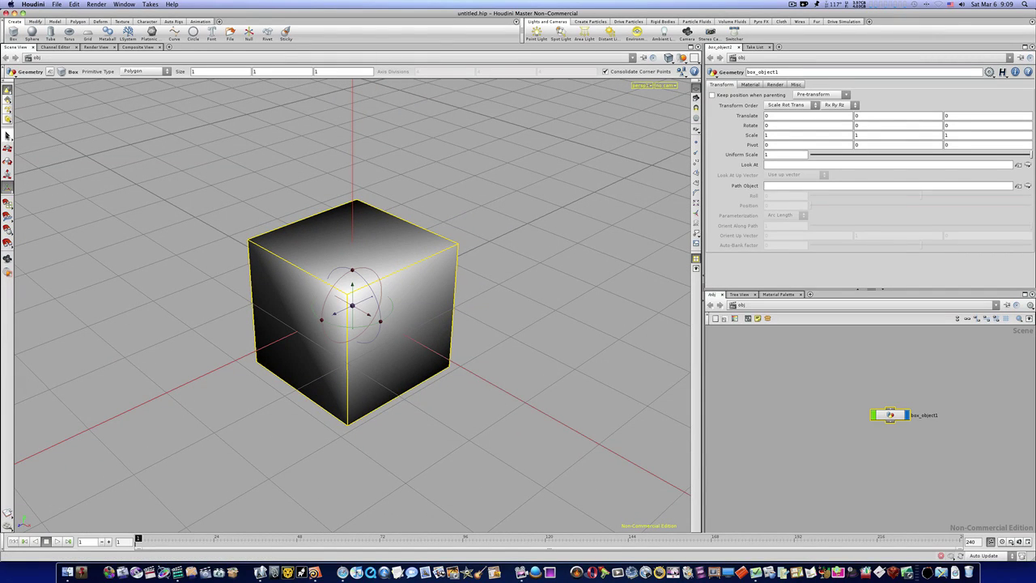
Use EdgeLoop to insert two parallel loops around the box near opposite sides, at biases of about 0.19 and 0.225.
click(8, 135)
key(4)
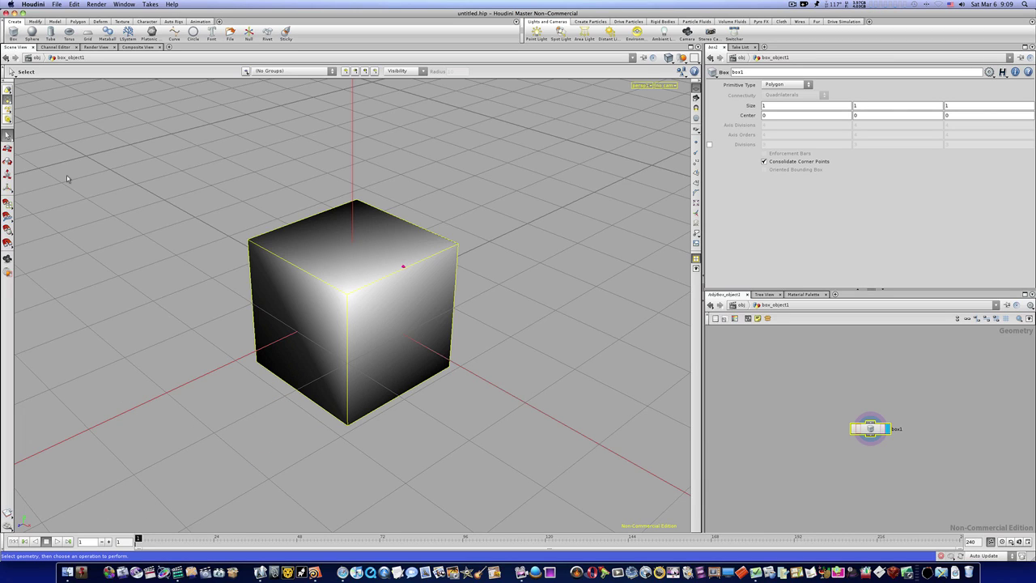
click(78, 22)
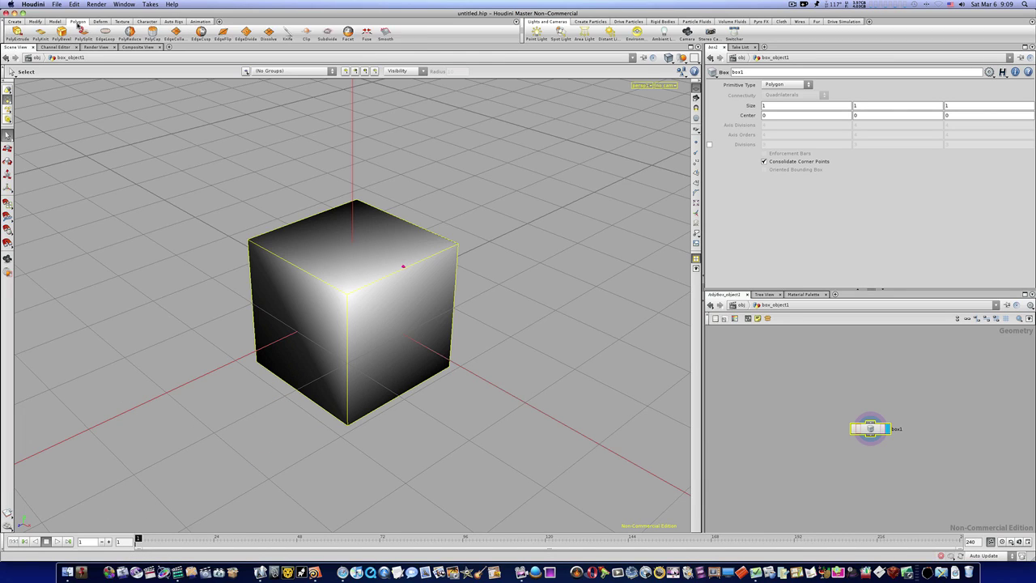
click(103, 33)
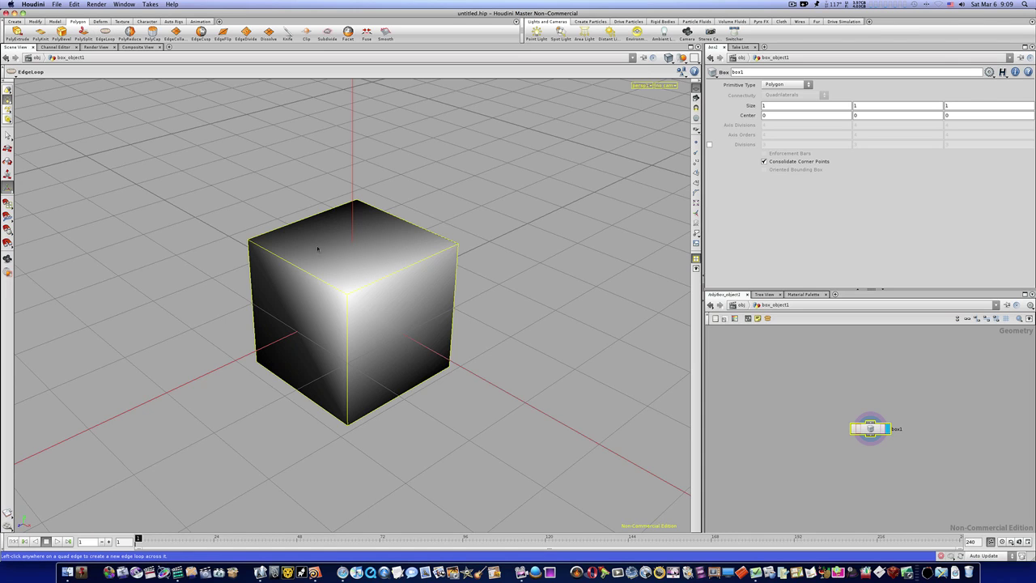
key(Escape)
drag(327, 287, 432, 329)
key(space)
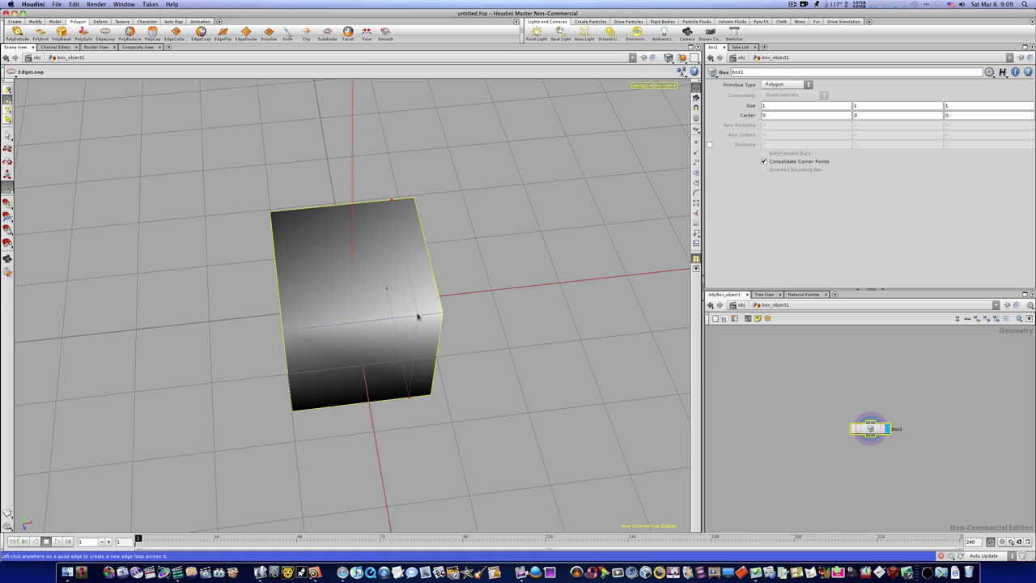
click(413, 317)
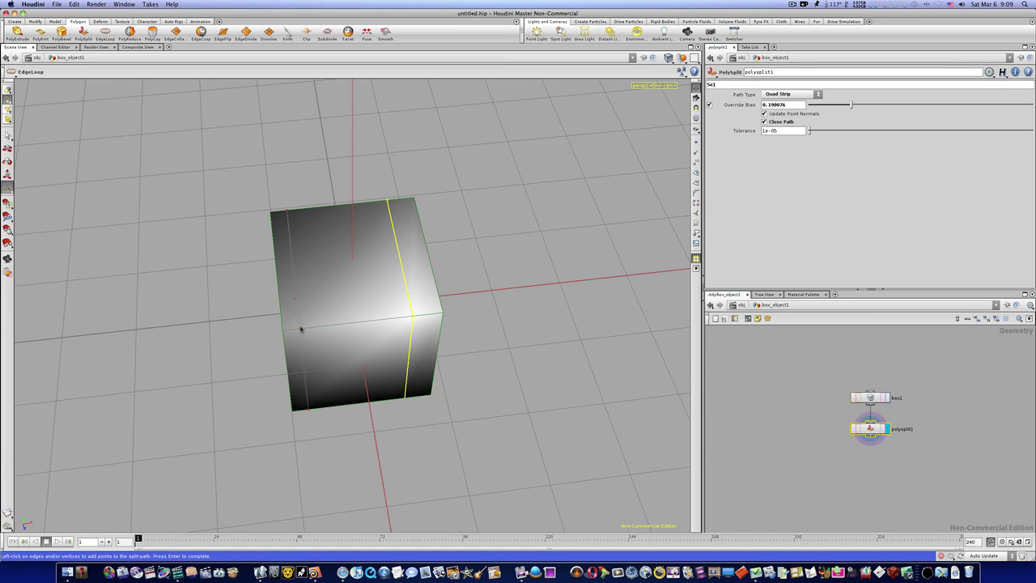
click(313, 329)
Insert three more edge loops: horizontally around the lower part, near the back at bias about 0.88, and just above the base at about 0.04.
key(Escape)
drag(315, 329, 267, 295)
key(q)
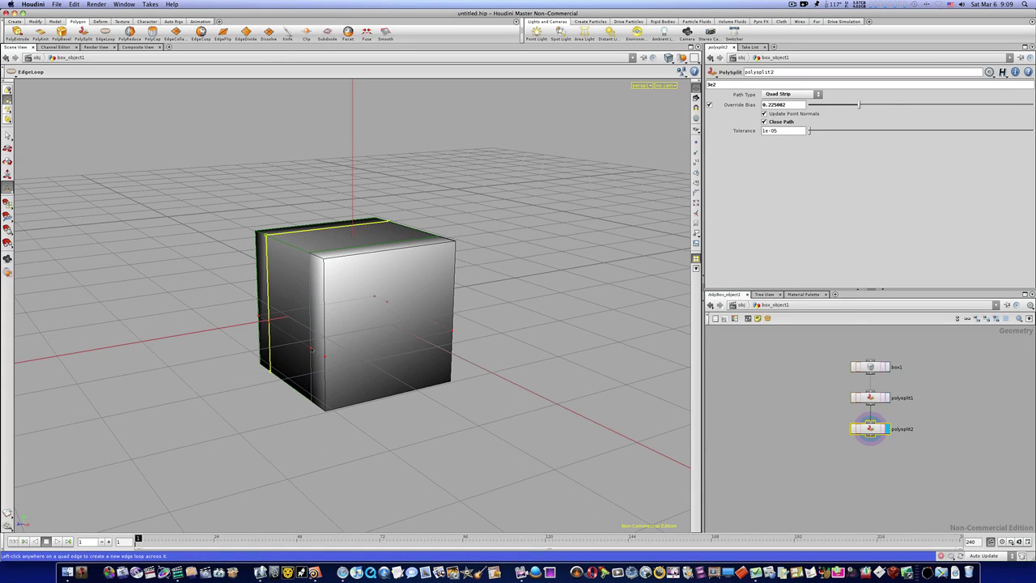
click(312, 350)
drag(393, 305, 423, 311)
click(414, 290)
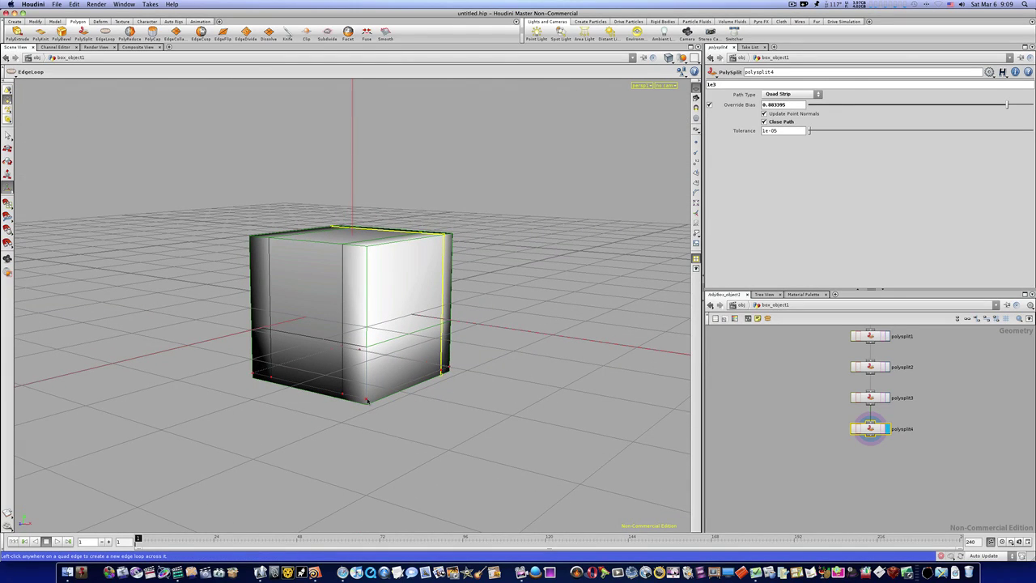
click(366, 400)
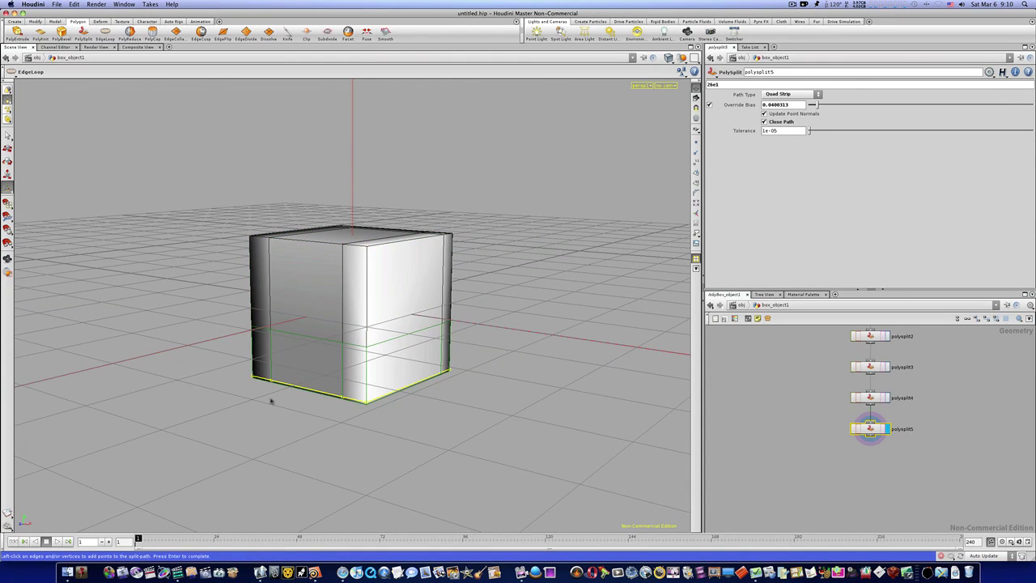
alt+drag(215, 370, 236, 381)
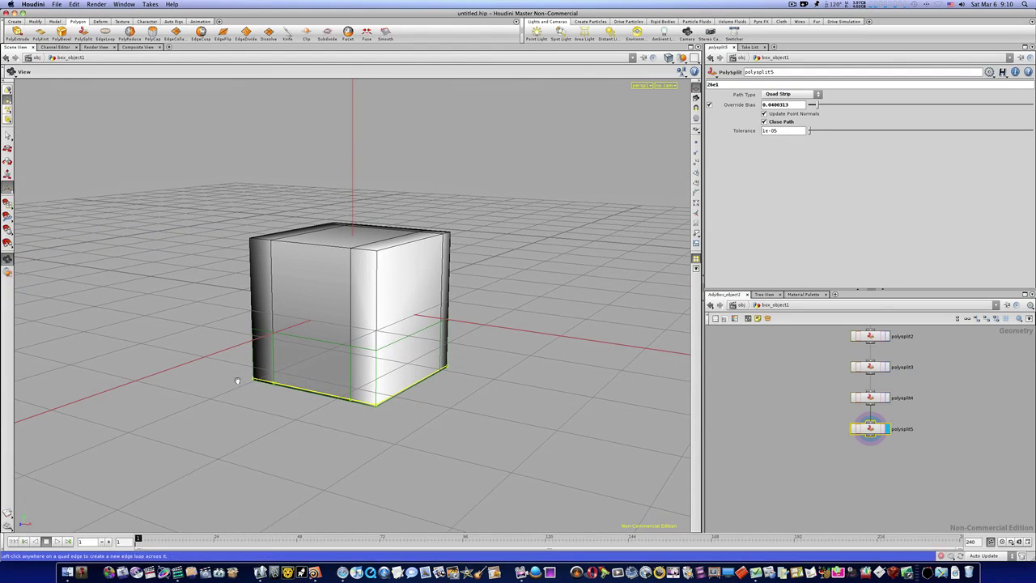
Delete the box's large central top face and the upper central front face.
click(7, 134)
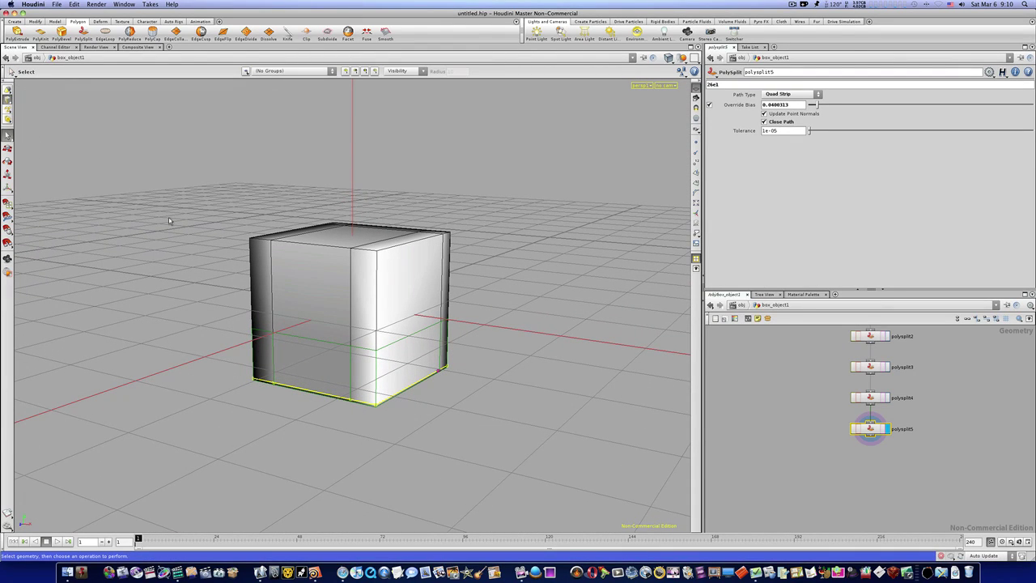
key(4)
click(339, 298)
alt+drag(333, 299, 331, 345)
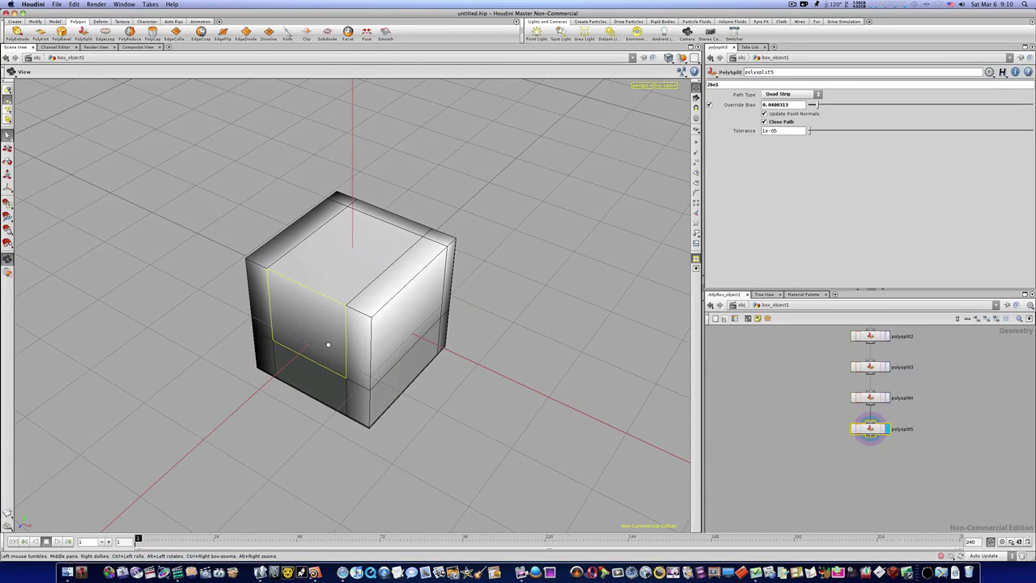
shift+click(328, 263)
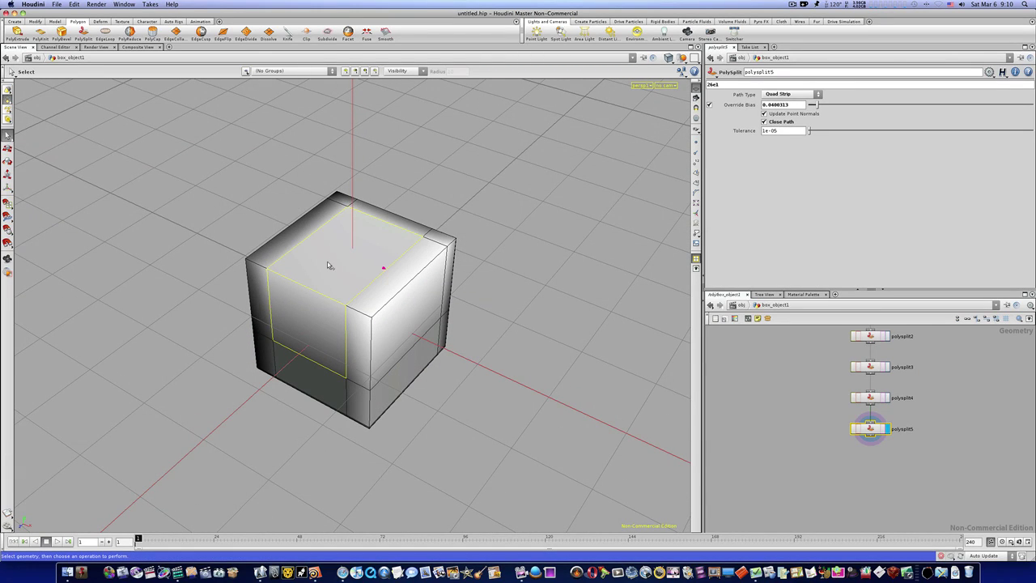
key(Delete)
PolyExtrude the inner top edge of the back wall downward by about 0.71 to form the backrest's inner surface.
key(Escape)
drag(340, 286, 339, 215)
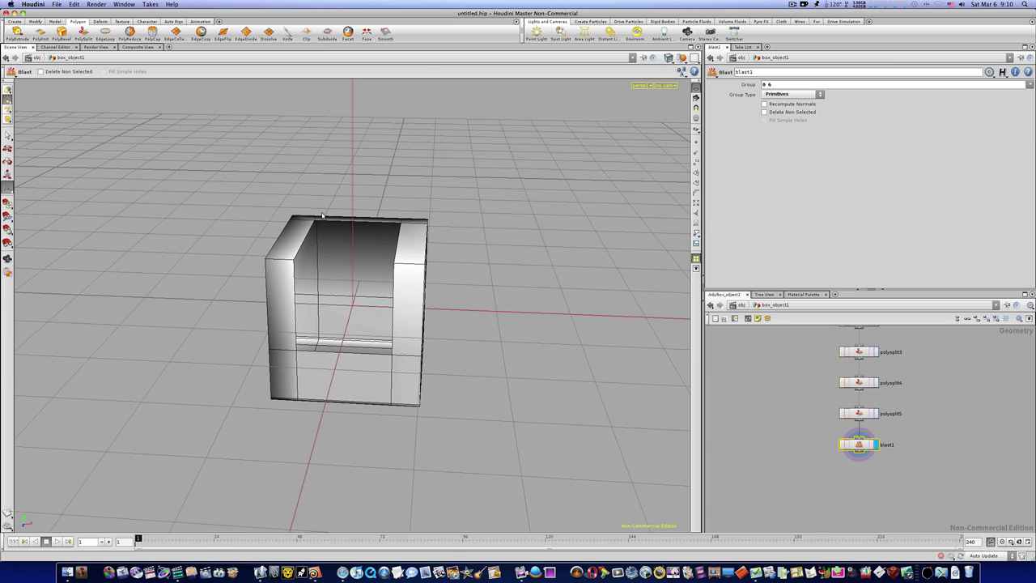
key(s)
click(327, 222)
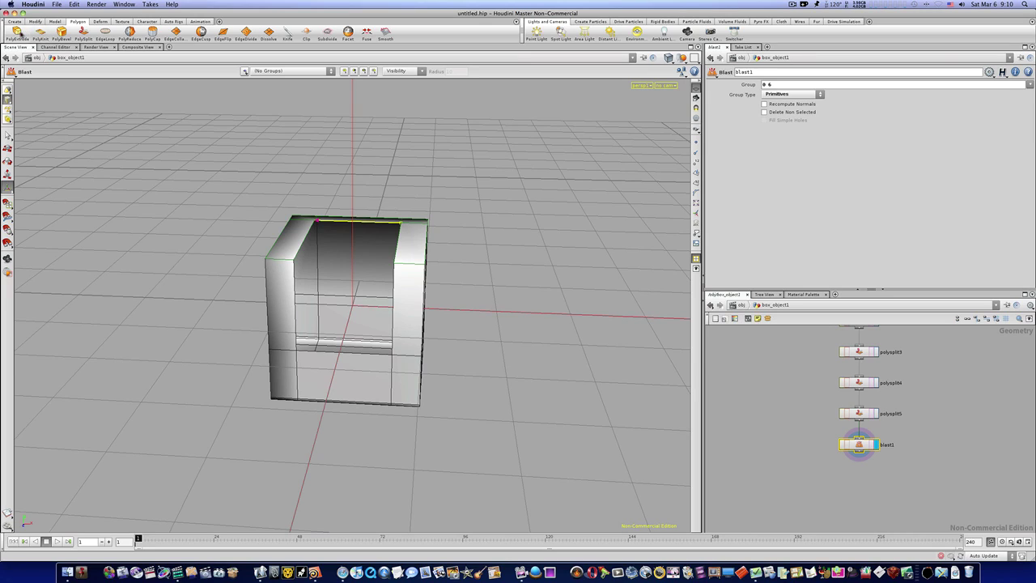
click(17, 32)
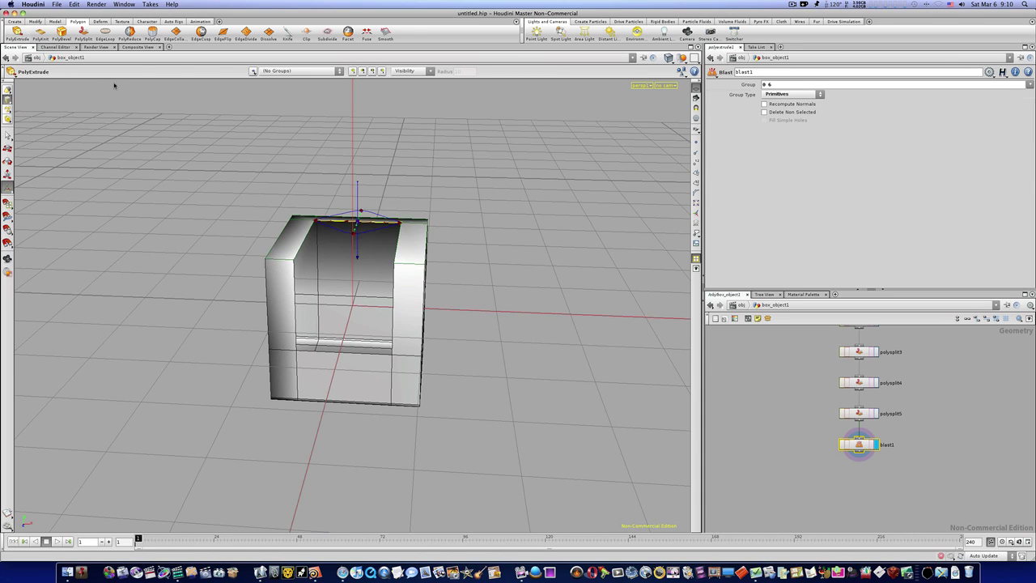
drag(359, 258, 366, 356)
alt+drag(382, 284, 360, 277)
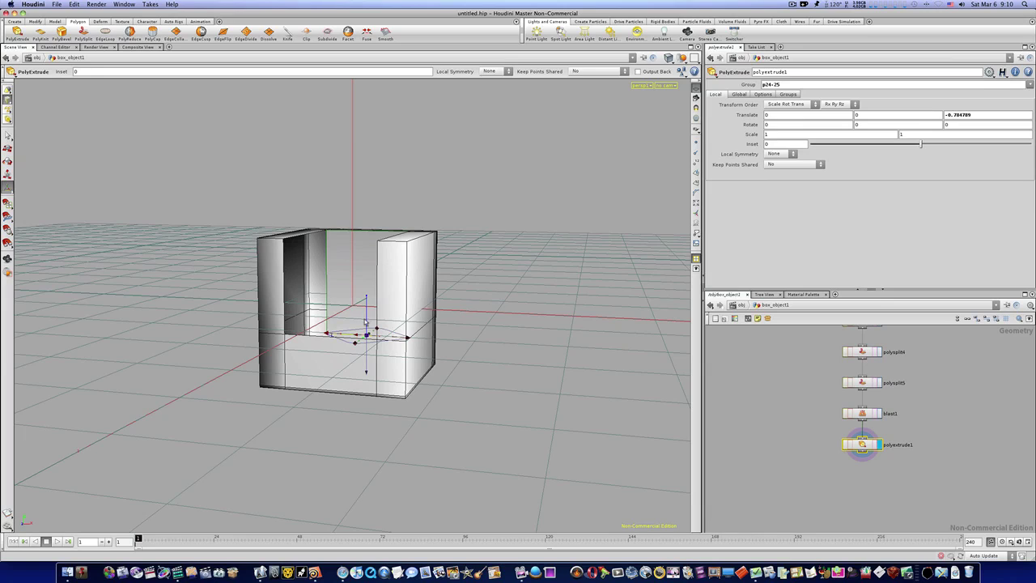
drag(368, 326, 298, 382)
key(Escape)
key(Return)
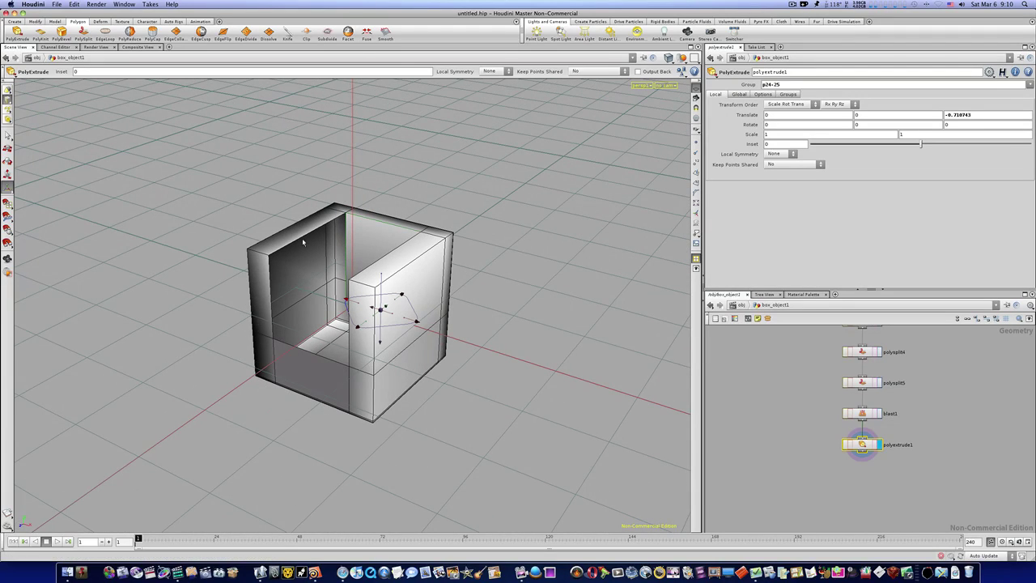
PolyExtrude the left armrest's inner top edge down to the seat line, translating it about 0.316 in X and -0.514 in Z.
key(s)
click(16, 30)
drag(310, 231, 312, 320)
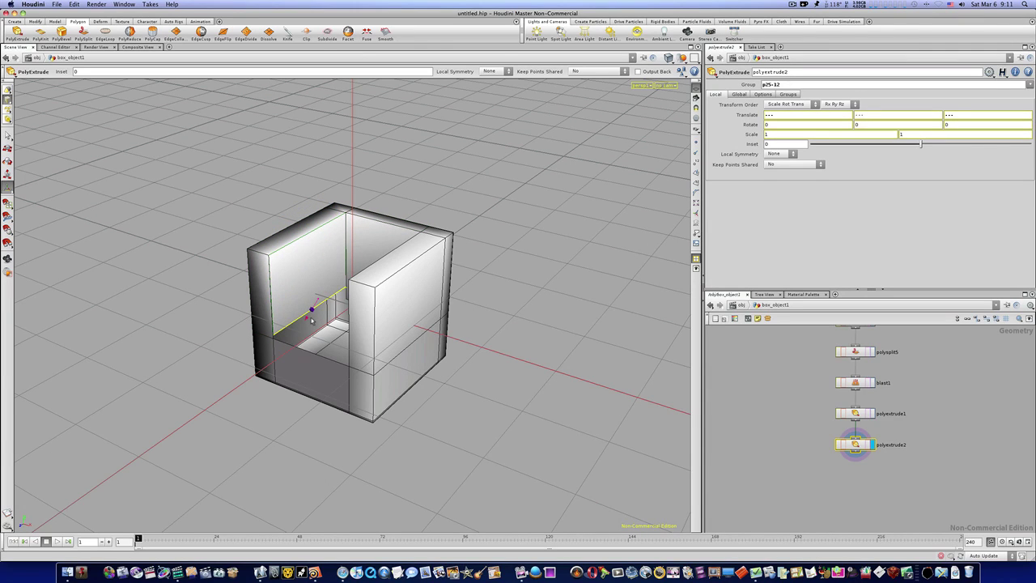
PolyExtrude the right armrest's inner top edge down to the seat line, translating it about -0.339 in X and -0.581 in Z.
alt+drag(311, 327, 411, 254)
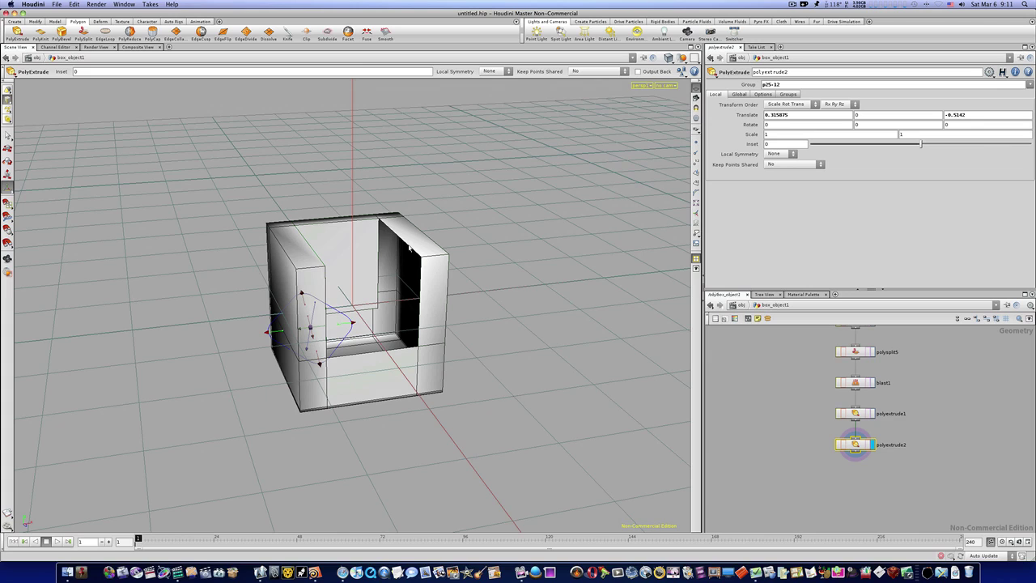
key(s)
click(18, 34)
alt+drag(356, 259, 366, 301)
drag(401, 244, 319, 246)
Fuse the two points at the left armrest's front inner seat corner using a consolidate distance of 1.
key(s)
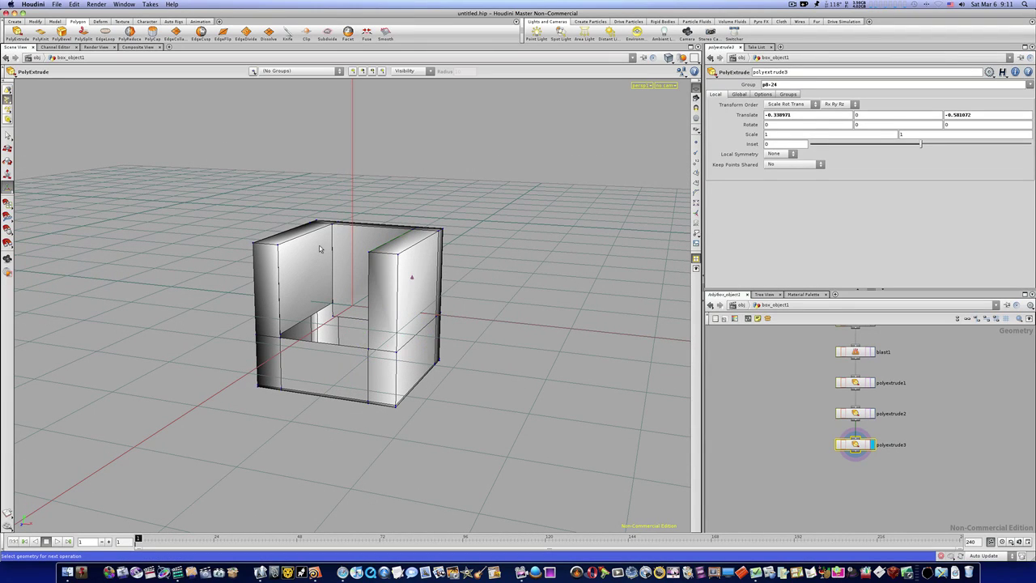
alt+right_drag(293, 316, 372, 305)
alt+drag(326, 321, 246, 336)
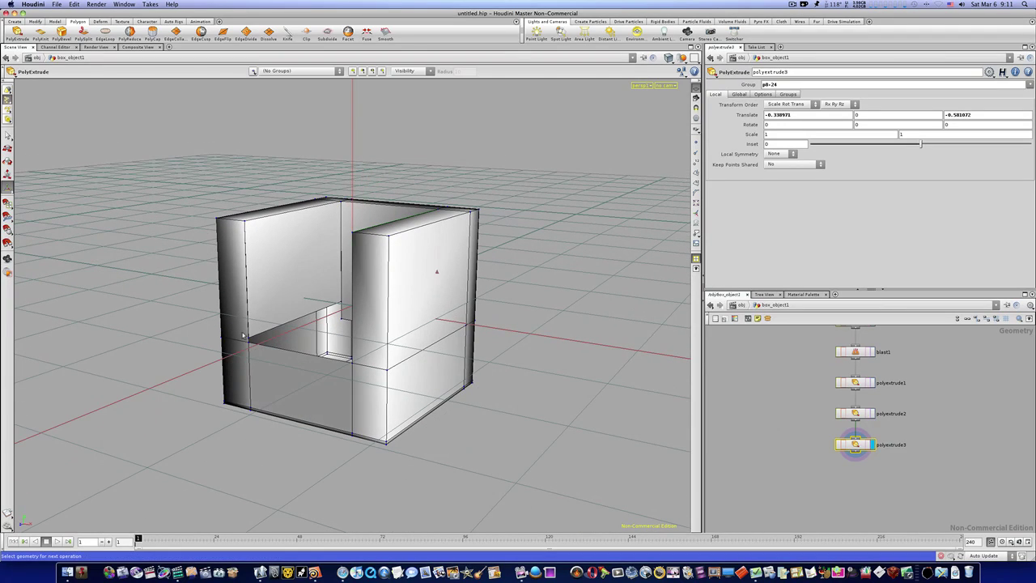
click(367, 35)
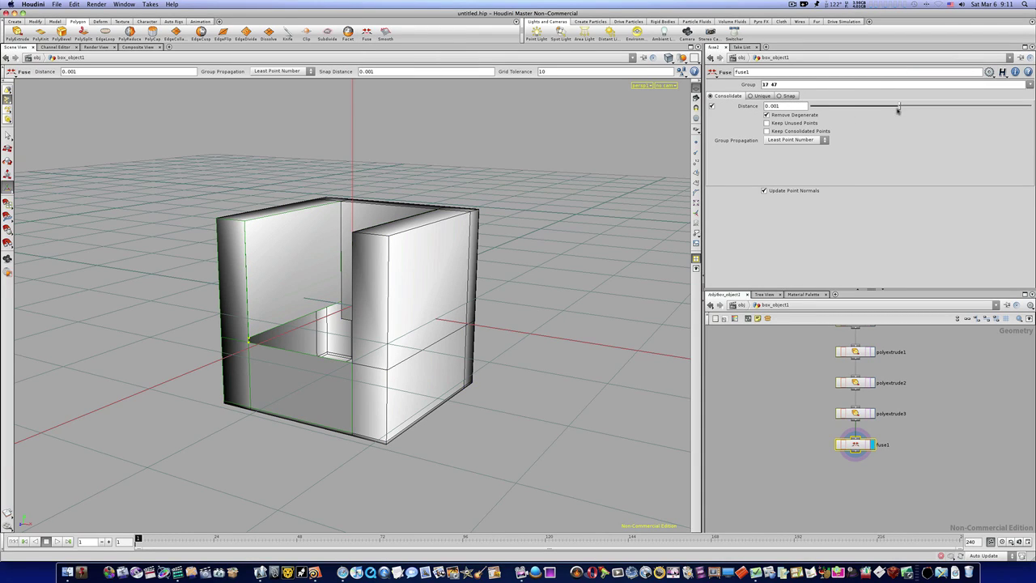
drag(901, 106, 1033, 106)
Fuse the two points at the left armrest's rear inner seat corner using a consolidate distance of about 0.896.
alt+drag(397, 249, 428, 254)
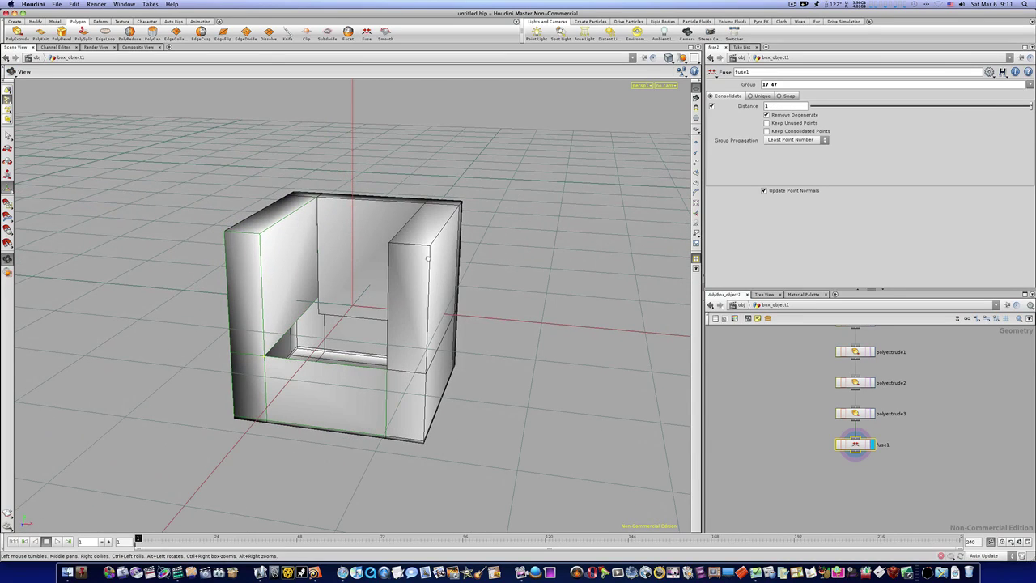
key(s)
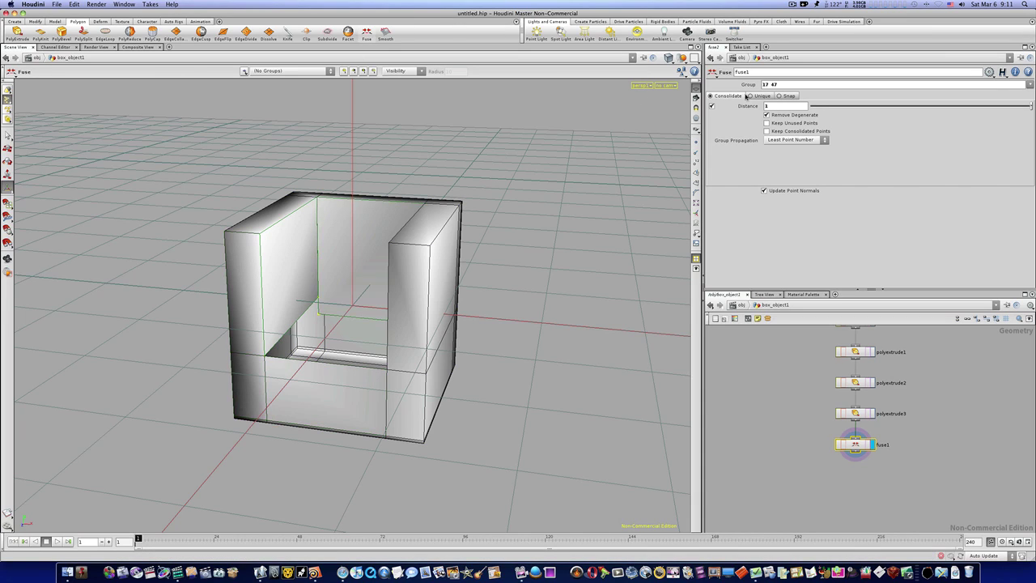
click(368, 33)
drag(900, 106, 1028, 106)
Fuse the two points at the right armrest's front inner seat corner using a consolidate distance of 1.
alt+drag(357, 196, 433, 199)
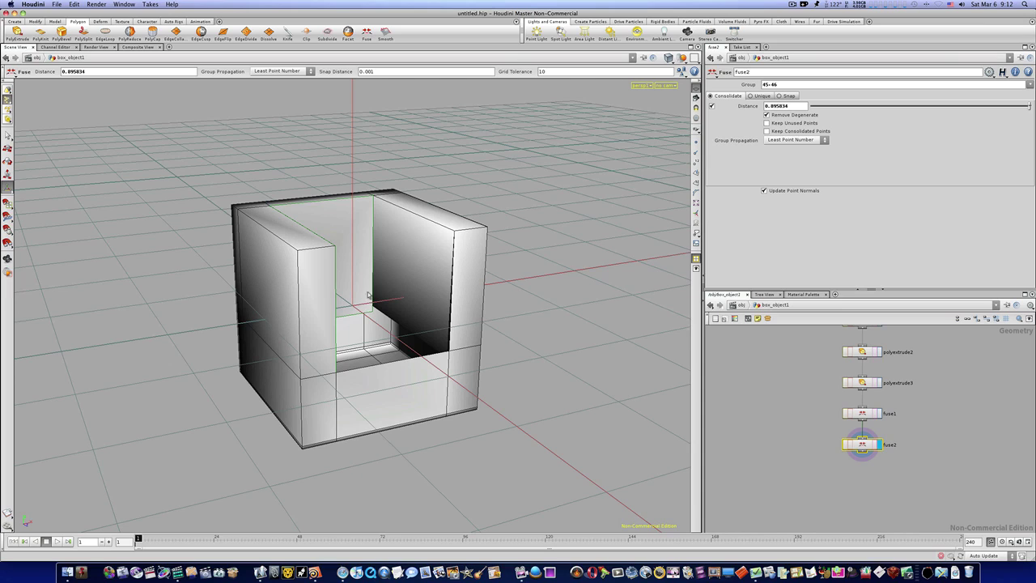
key(s)
alt+drag(378, 317, 345, 305)
click(369, 35)
drag(902, 108, 1030, 105)
Fuse the two points at the right armrest's rear inner seat corner using a consolidate distance of about 0.896.
drag(572, 294, 535, 349)
key(s)
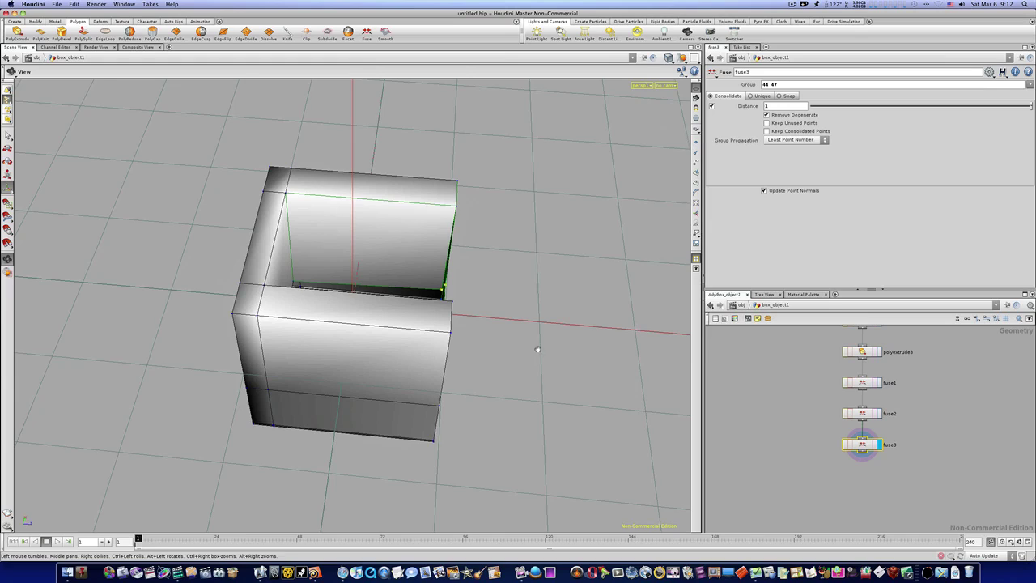
click(367, 33)
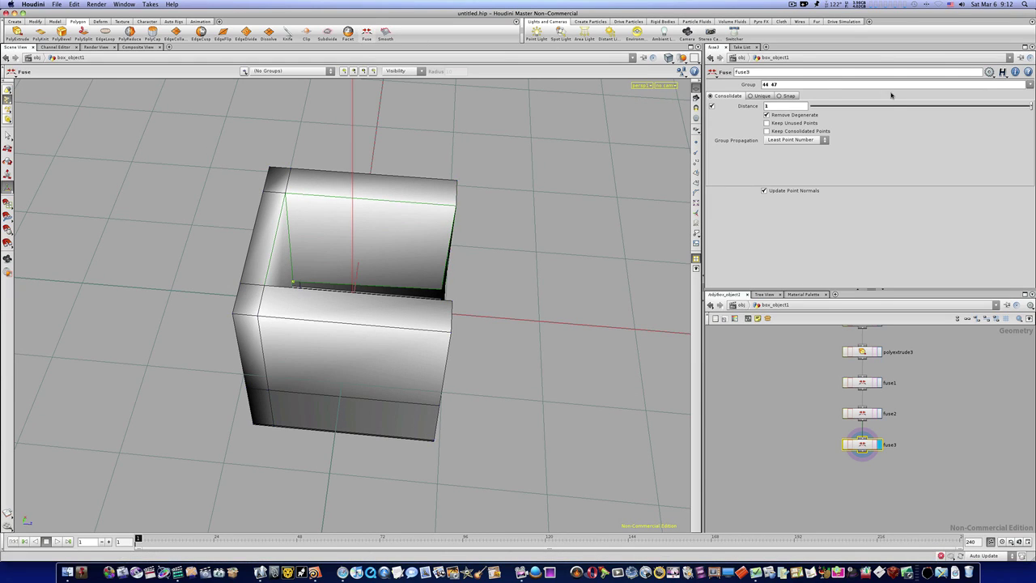
drag(900, 106, 1029, 106)
Raise the seat opening's two rear corner points slightly, moving the right one up by about 0.007 in Y.
drag(540, 191, 301, 246)
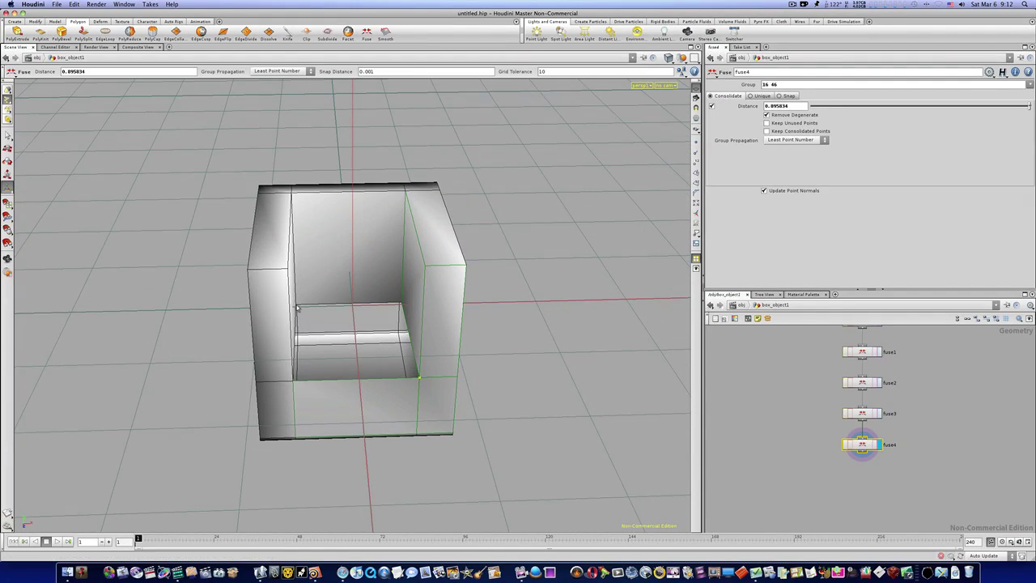
drag(297, 308, 337, 308)
drag(338, 308, 338, 313)
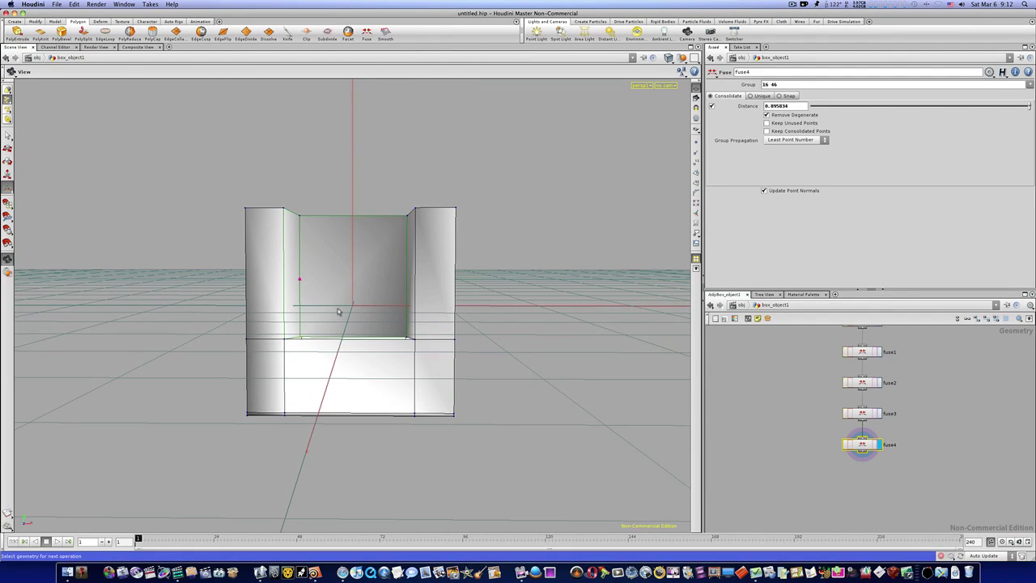
click(8, 149)
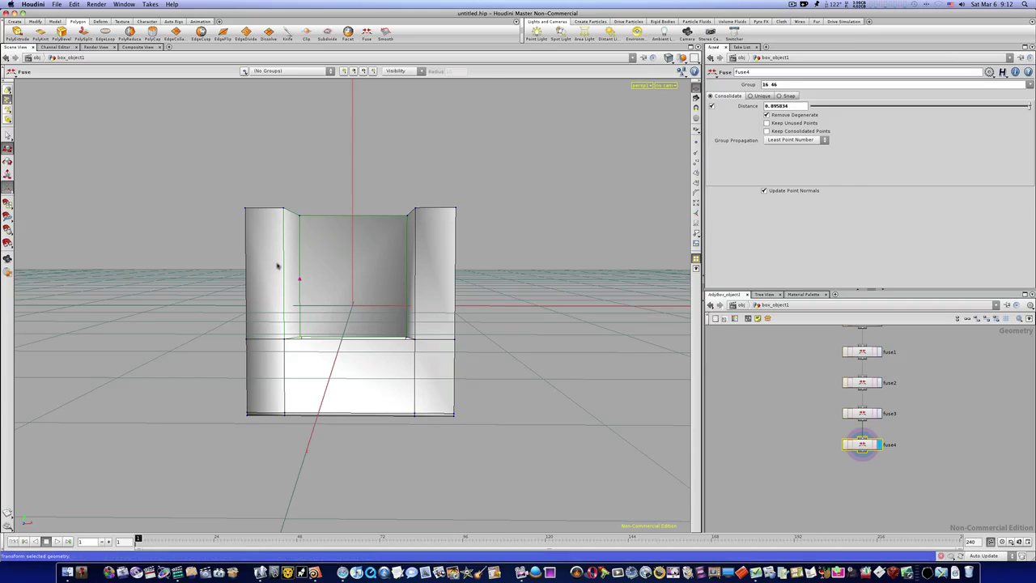
key(t)
click(298, 338)
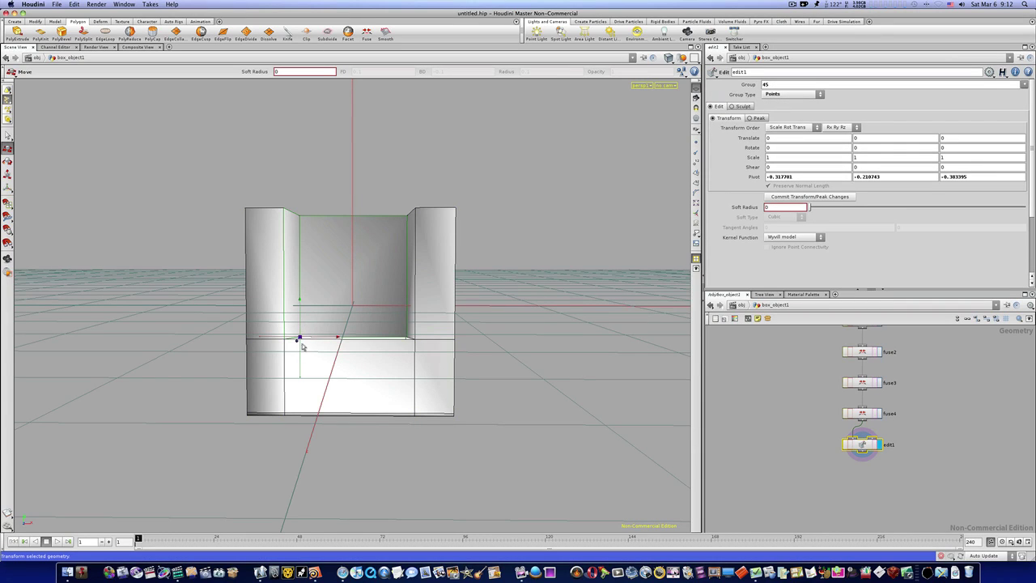
drag(300, 360, 296, 359)
click(407, 340)
drag(407, 353, 407, 353)
key(Escape)
Cap the open seat hole with PolyCap, using the edges along its rear, right, front and left sides.
drag(359, 325, 385, 330)
key(t)
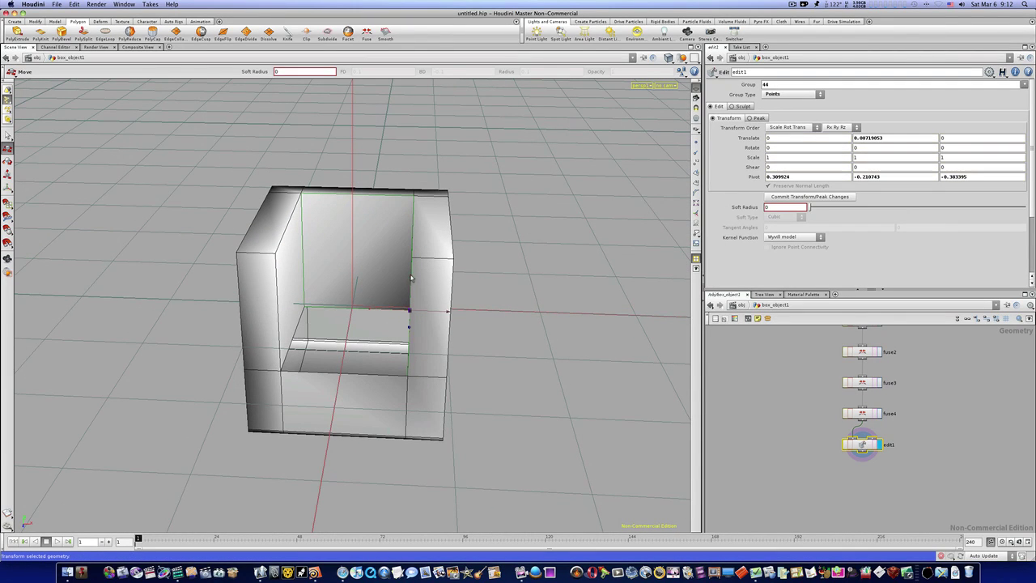
click(484, 305)
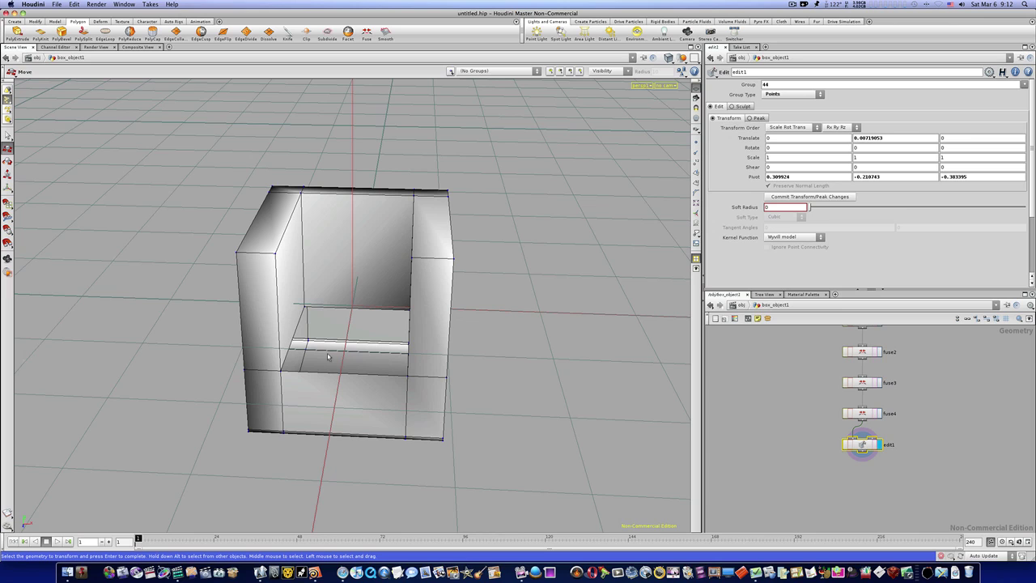
alt+drag(327, 352, 330, 366)
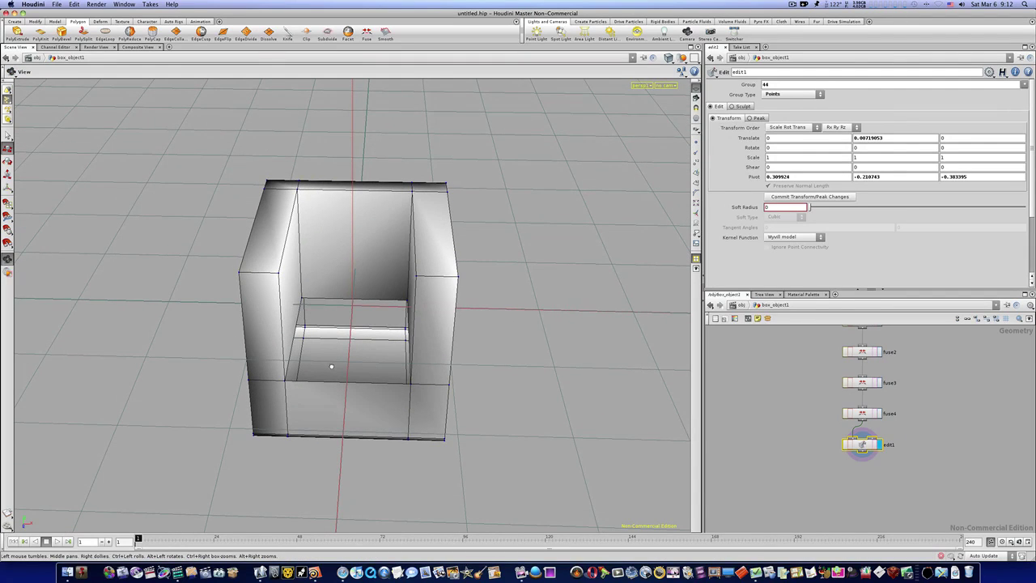
key(t)
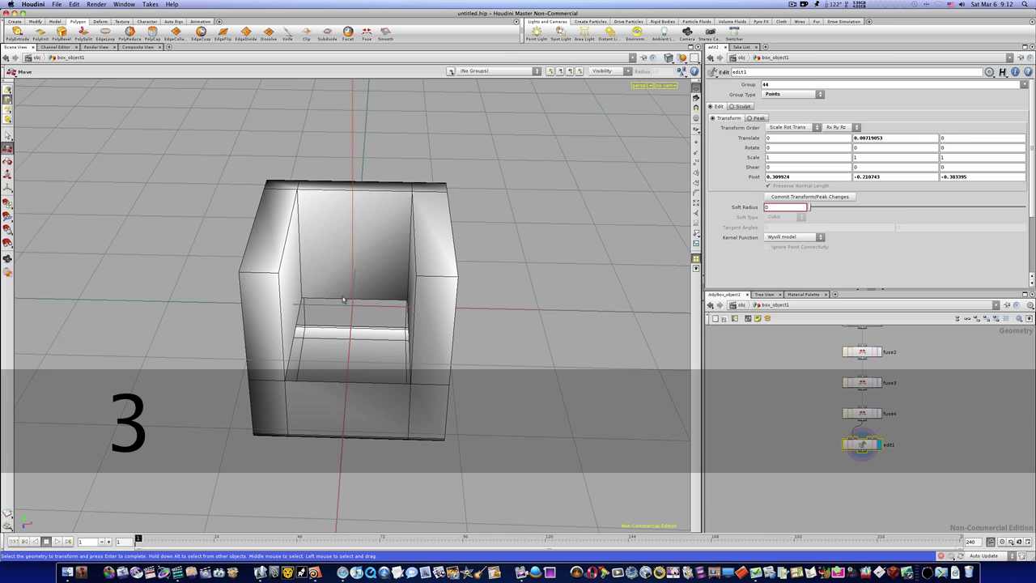
click(344, 303)
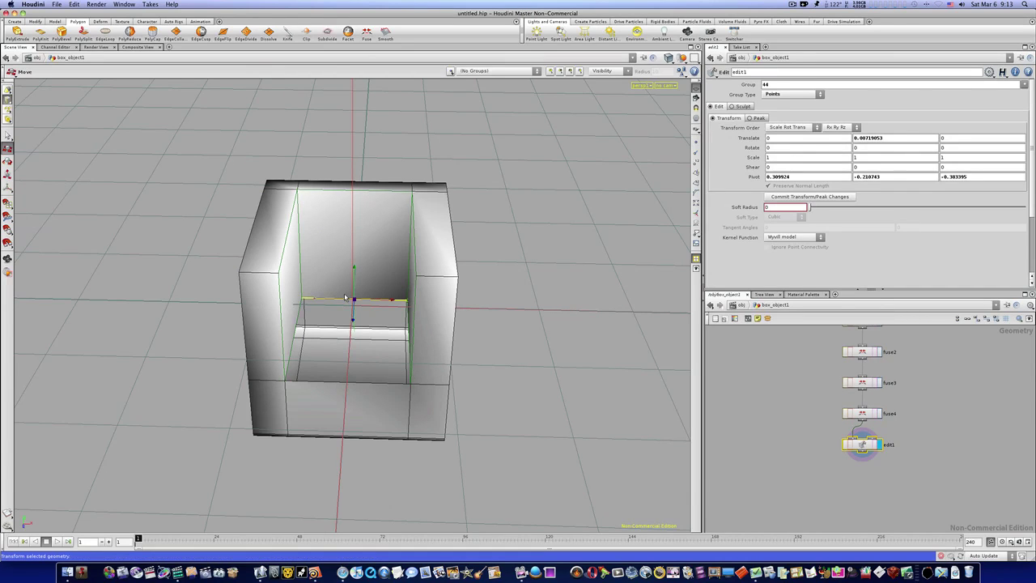
alt+drag(344, 302, 387, 309)
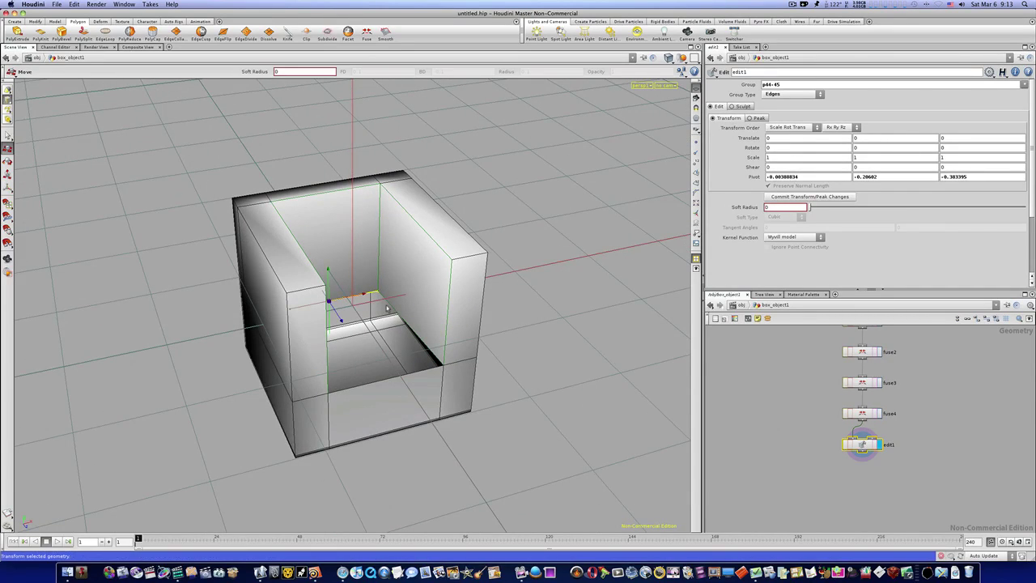
shift+click(416, 335)
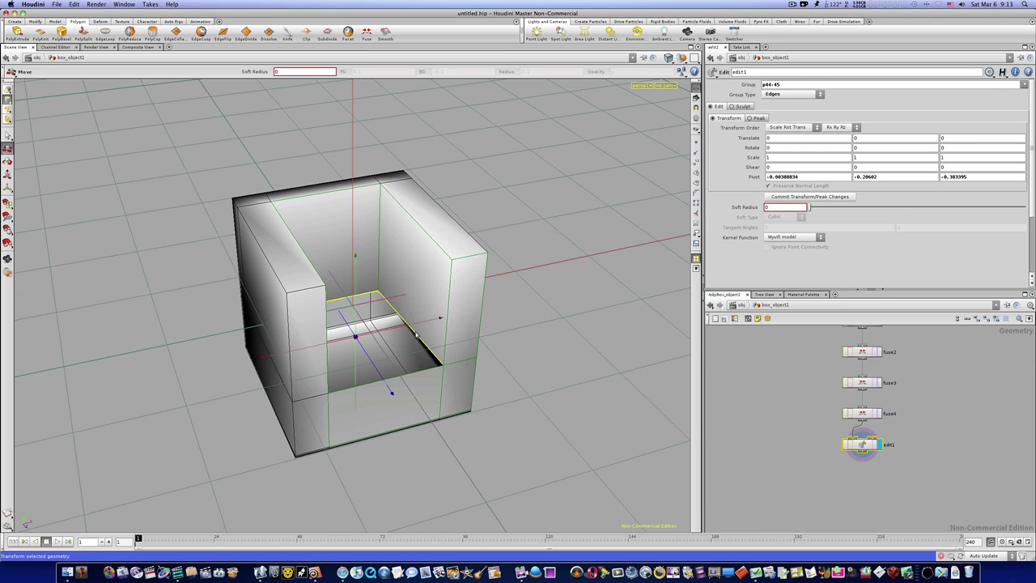
shift+click(415, 375)
alt+drag(415, 375, 303, 356)
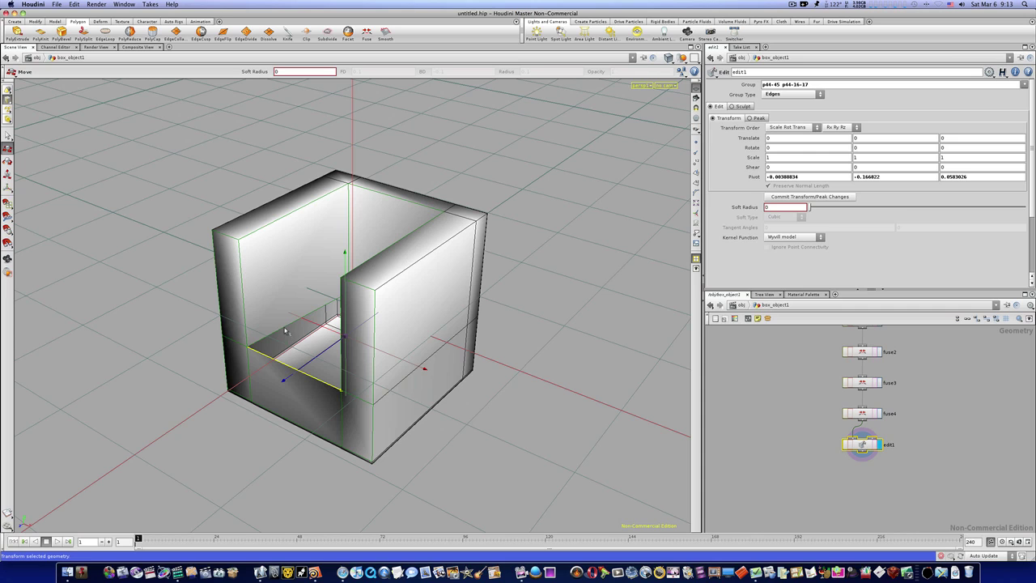
shift+click(284, 328)
alt+drag(284, 328, 346, 344)
key(t)
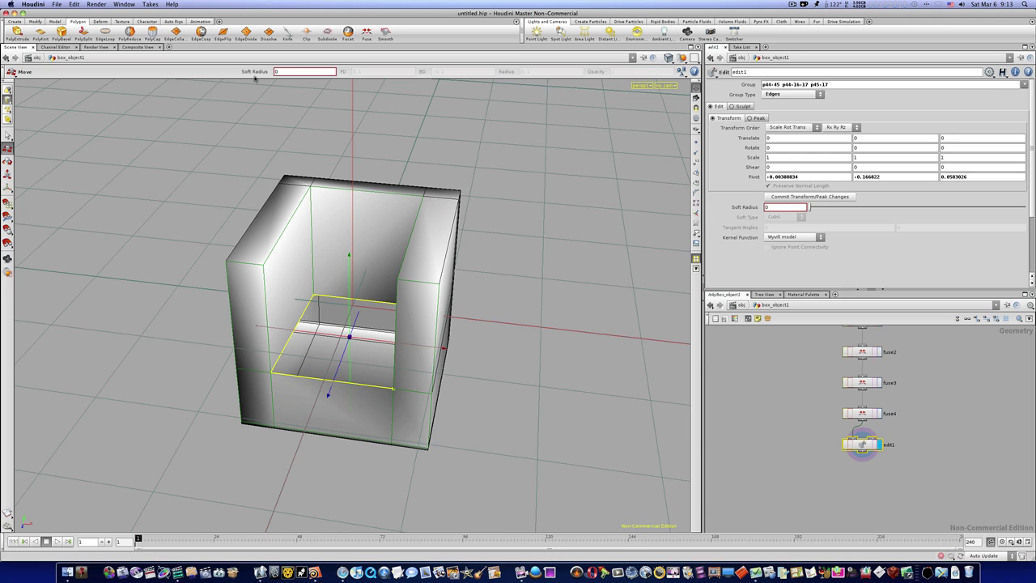
click(152, 33)
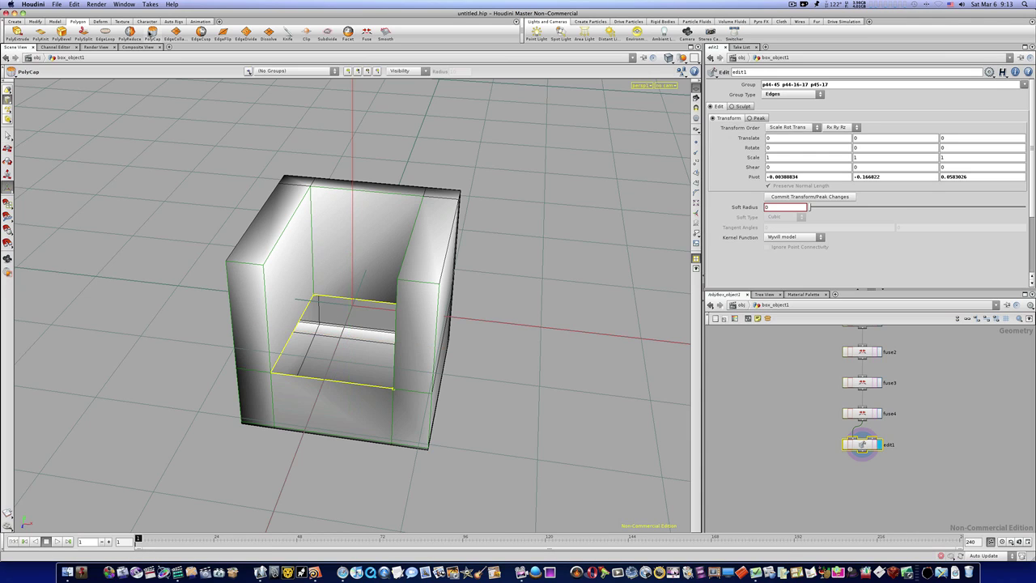
key(Escape)
drag(414, 303, 361, 300)
key(Return)
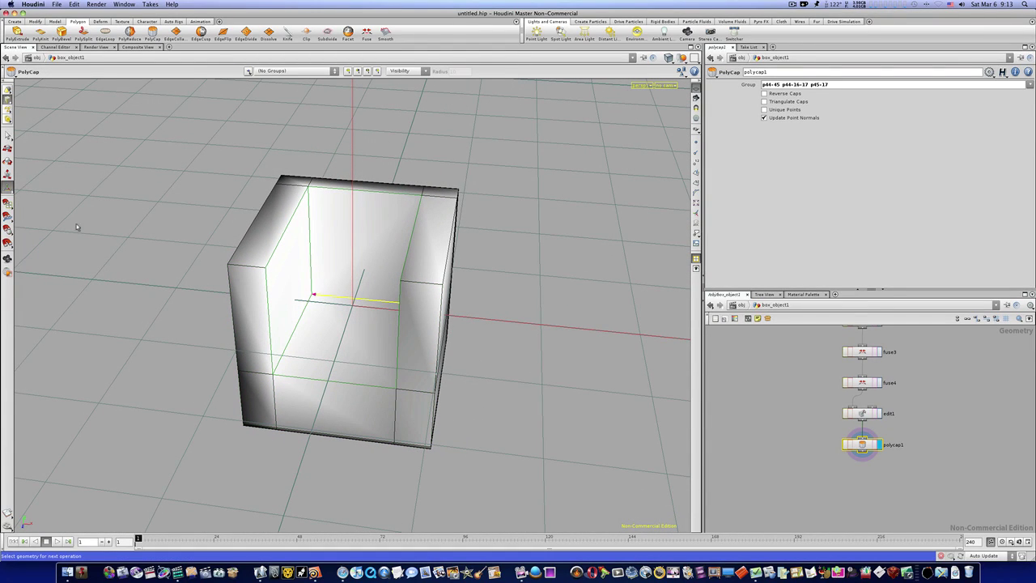
Raise the capped seat's rear edge by about 0.047 in Y.
key(t)
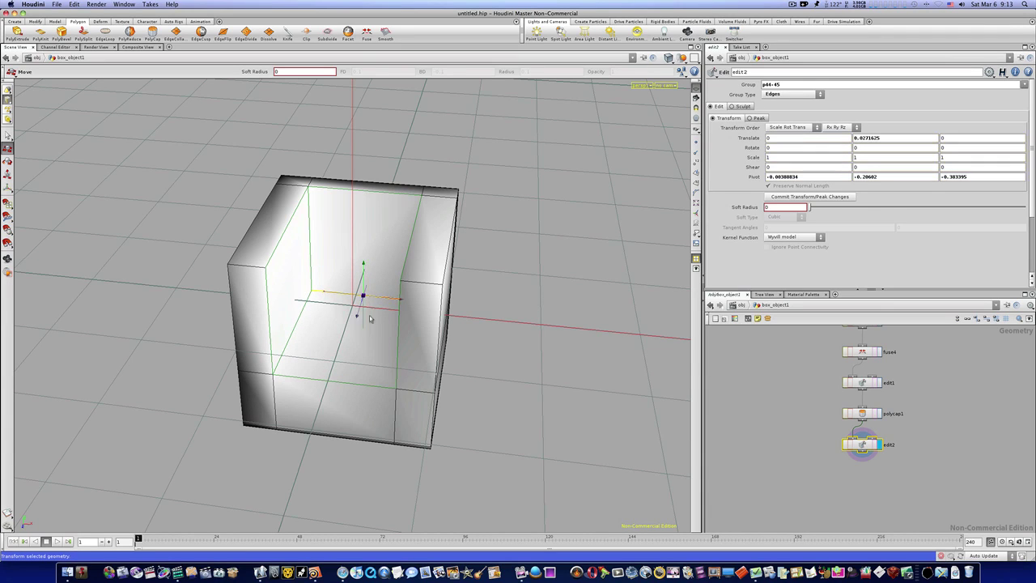
key(Escape)
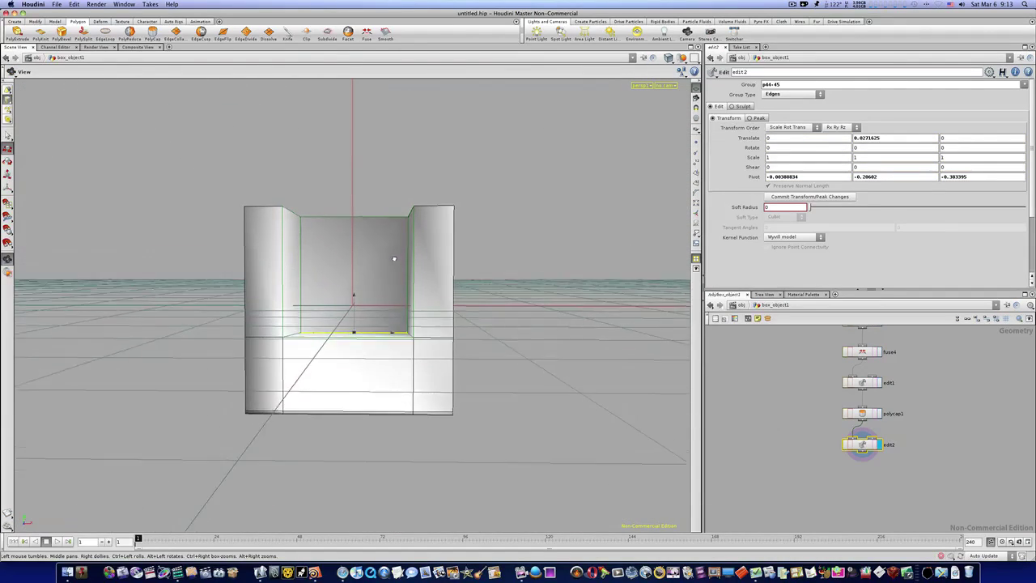
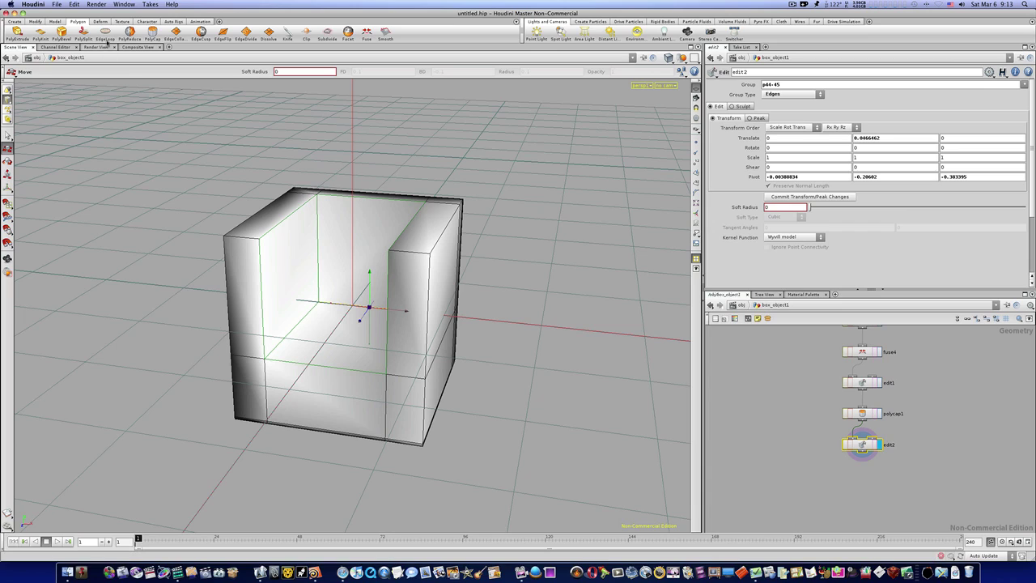
Insert edge loops close to the seat's left and right sides and at the right armrest's inner edge.
click(105, 33)
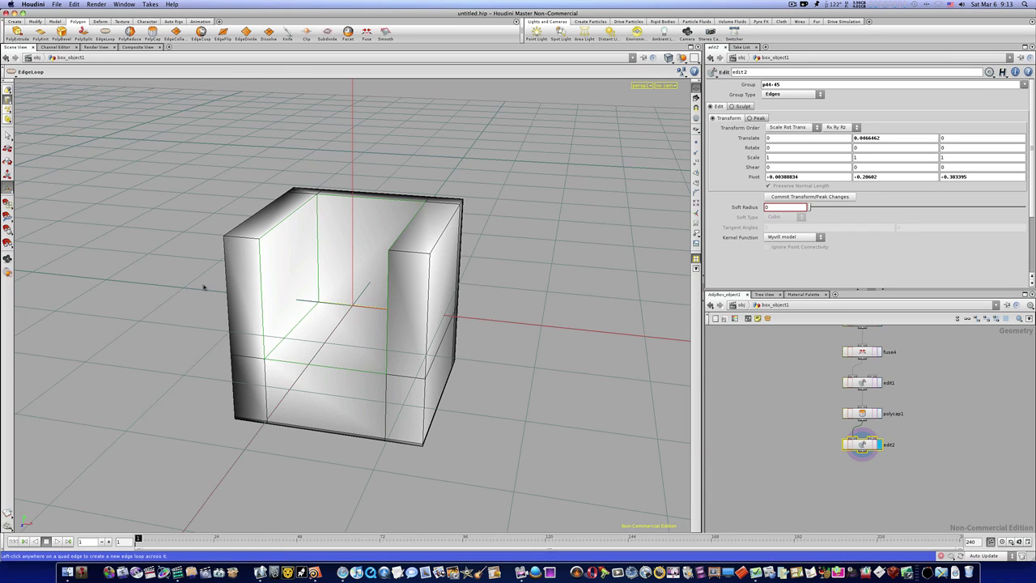
click(271, 363)
drag(308, 378, 349, 377)
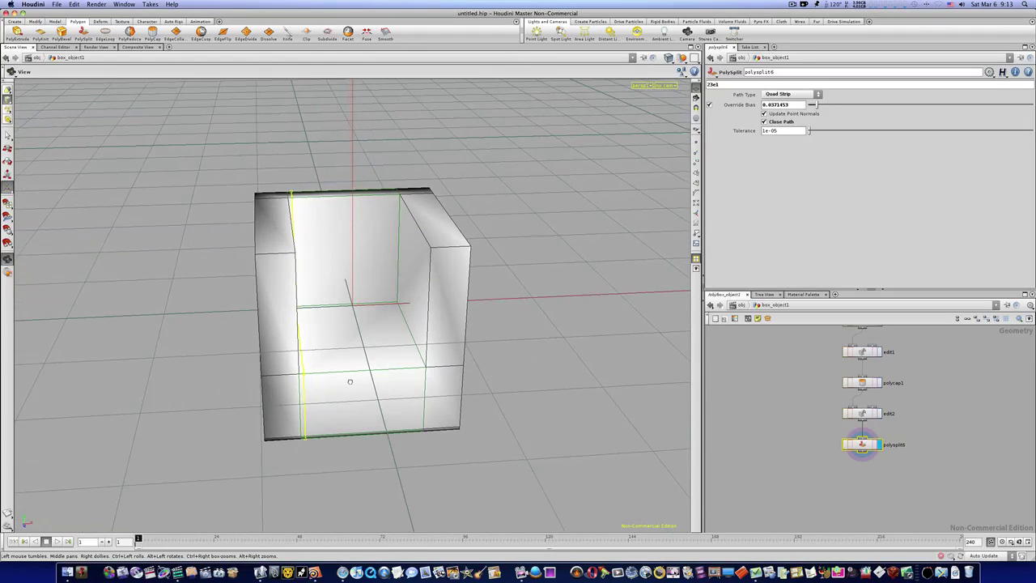
click(420, 370)
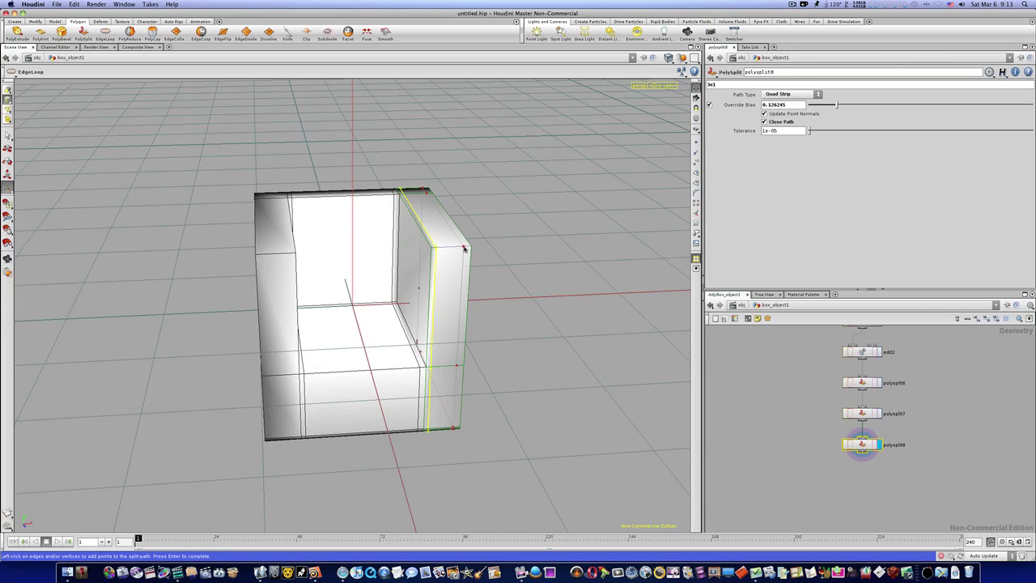
Insert edge loops near the right armrest's outer edge and the left armrest's outer and inner edges.
click(463, 242)
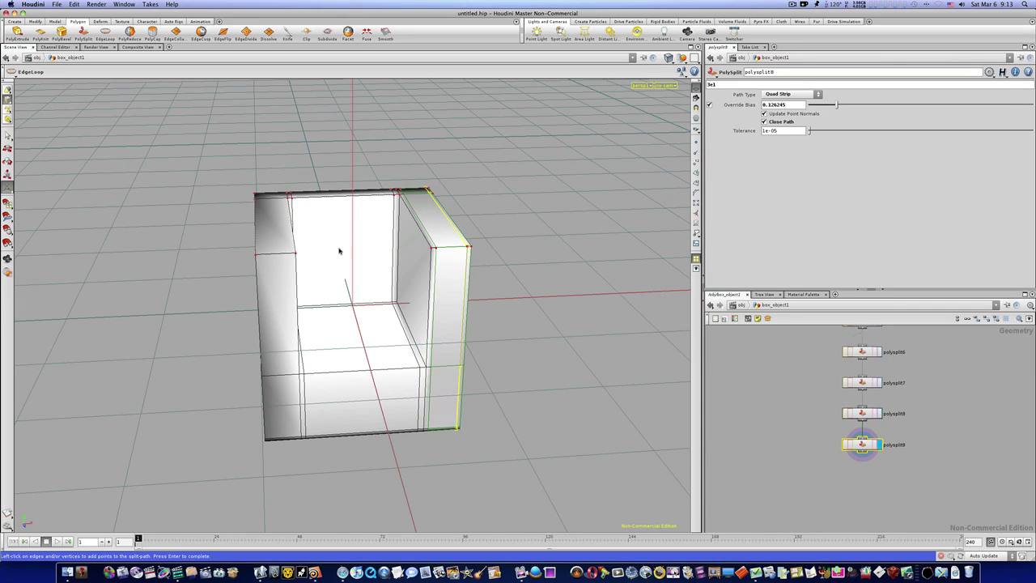
click(259, 257)
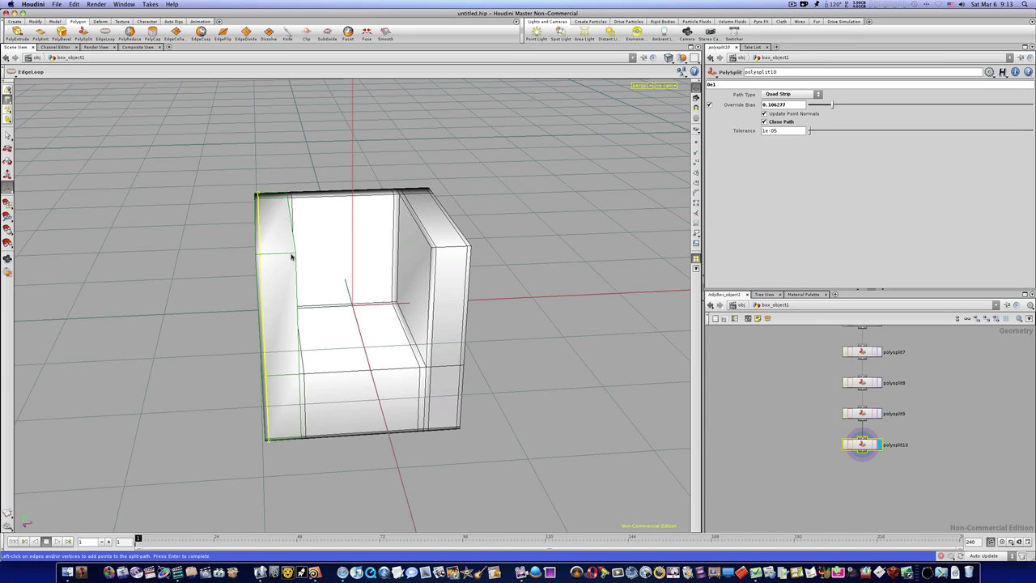
click(292, 348)
Insert a horizontal edge loop around the chair base just below seat level, with a bias of about 0.944.
key(Escape)
drag(338, 393, 318, 339)
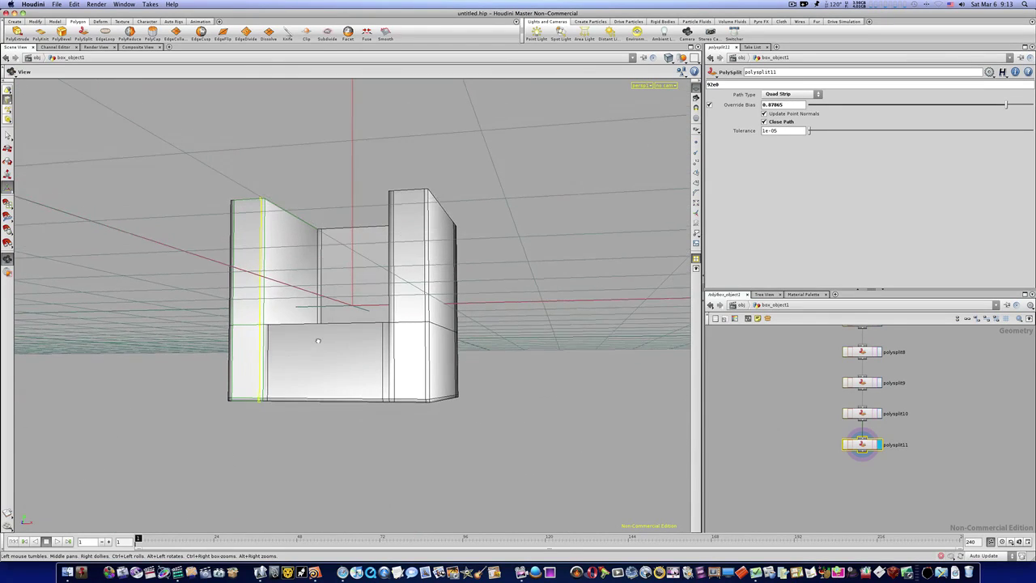
click(391, 328)
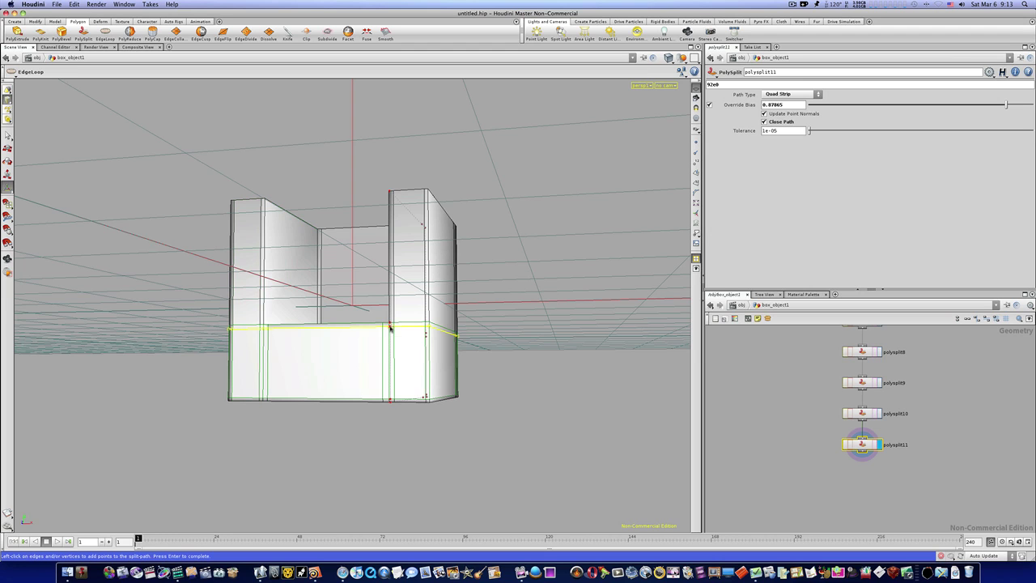
Insert horizontal edge loops just under the armrest tops and just above the seat, with biases of about 0.963 and 0.042.
drag(343, 354, 370, 405)
drag(324, 347, 284, 311)
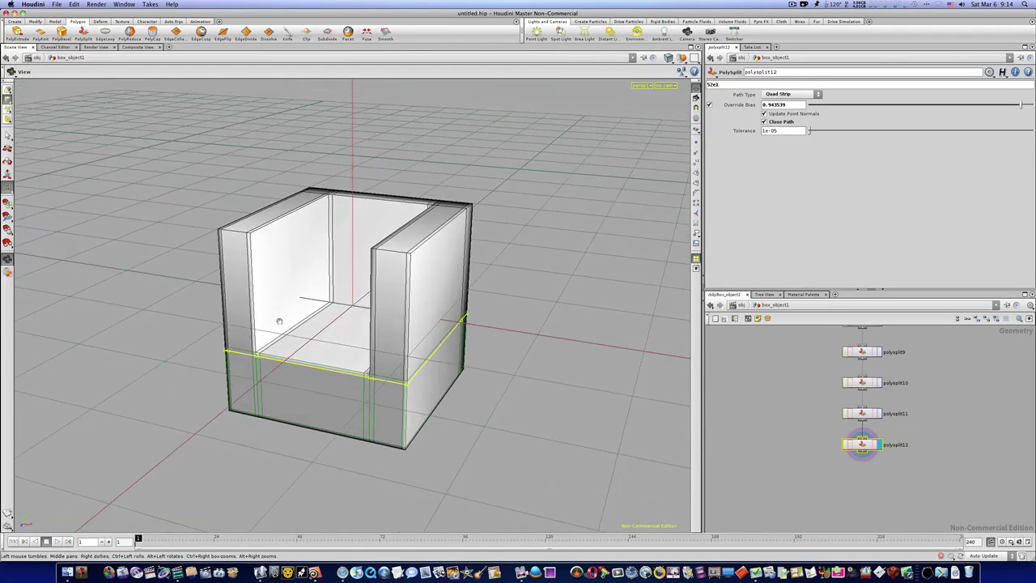
click(250, 233)
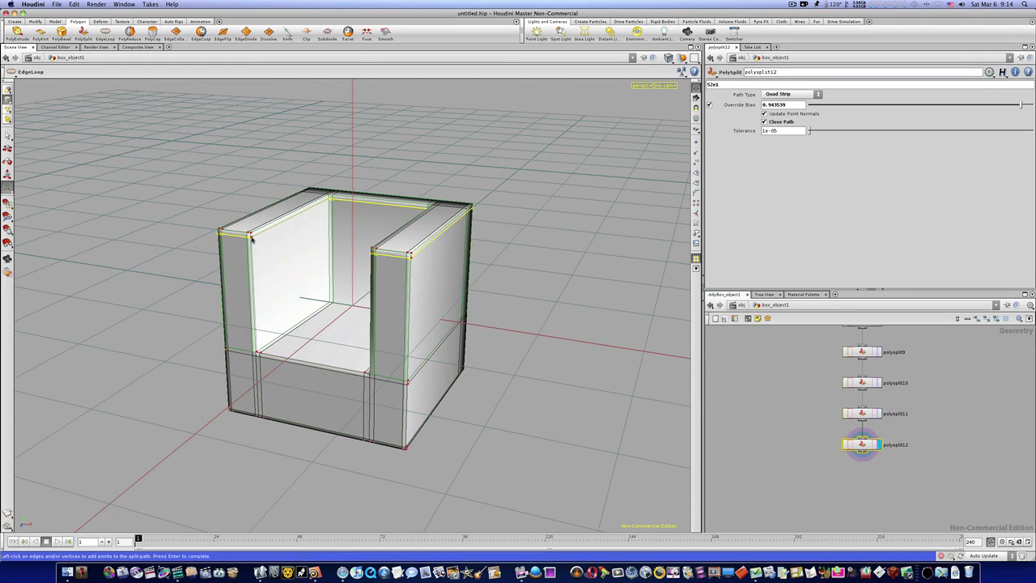
click(258, 351)
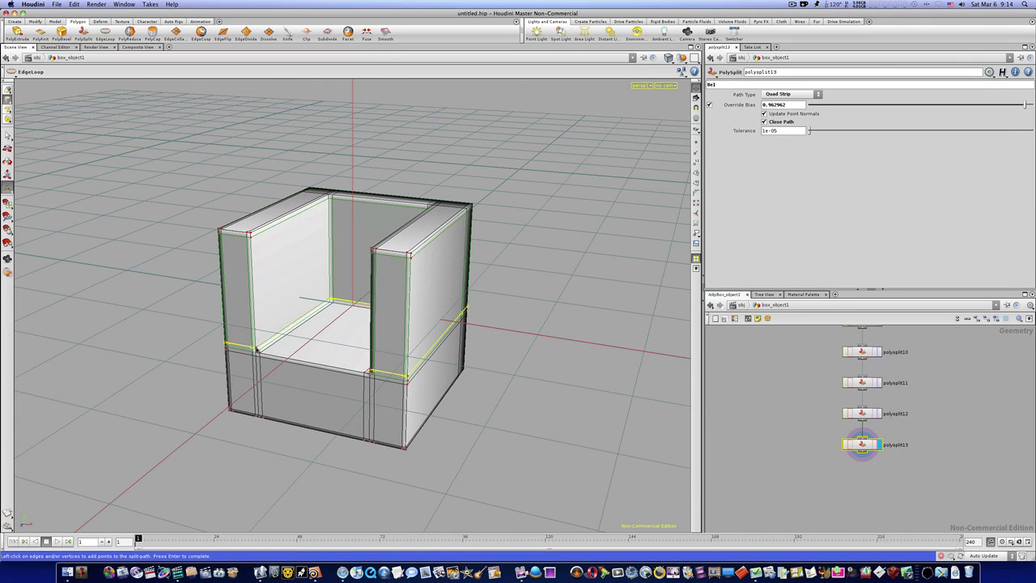
Insert an edge loop just behind the chair's front faces with a bias of about 0.023.
key(Escape)
drag(434, 301, 363, 323)
key(q)
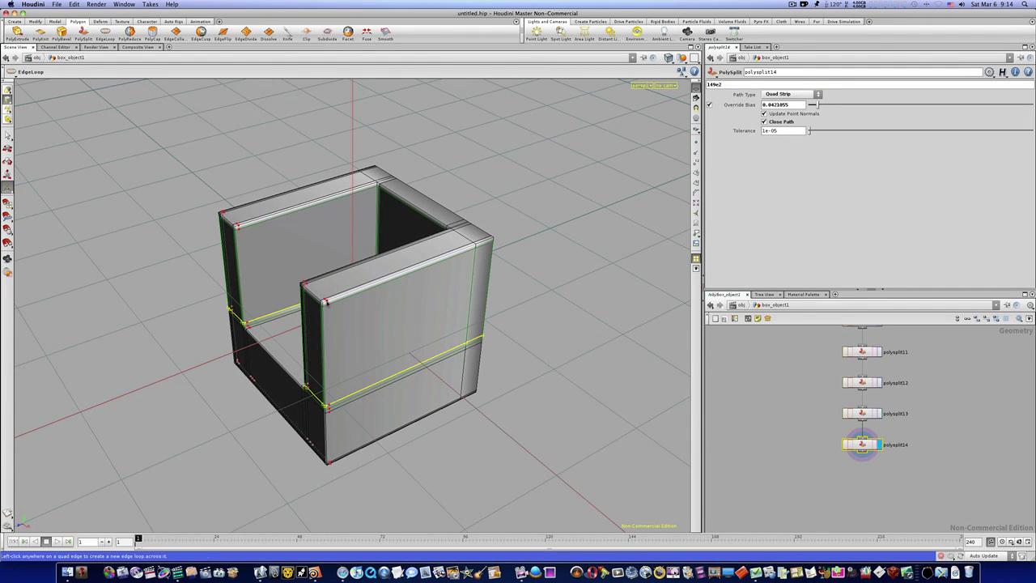
click(326, 302)
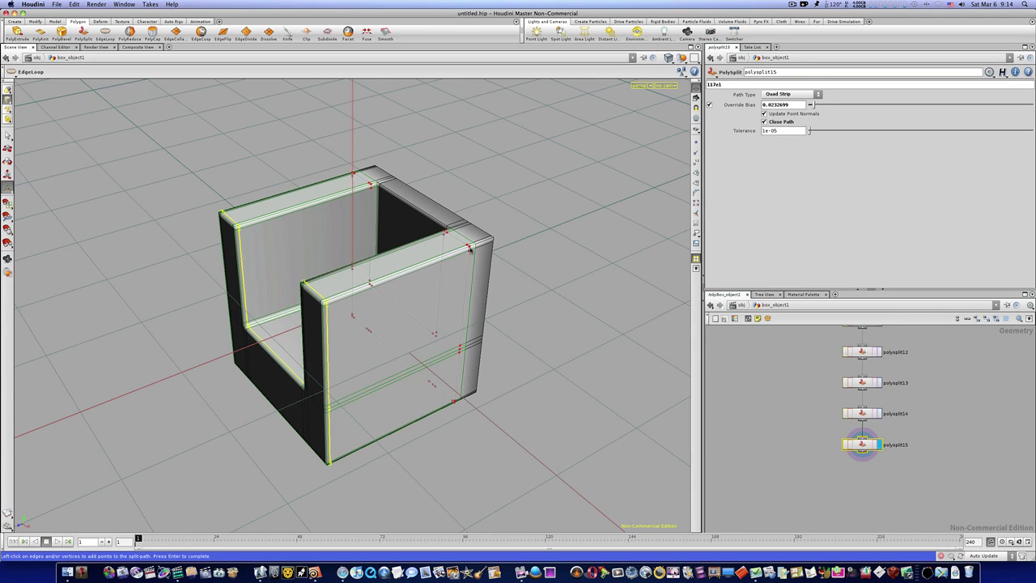
Insert edge loops just before and behind the backrest's front face and near the chair's rear edge, with biases about 0.957, 0.803 and 0.127.
click(481, 247)
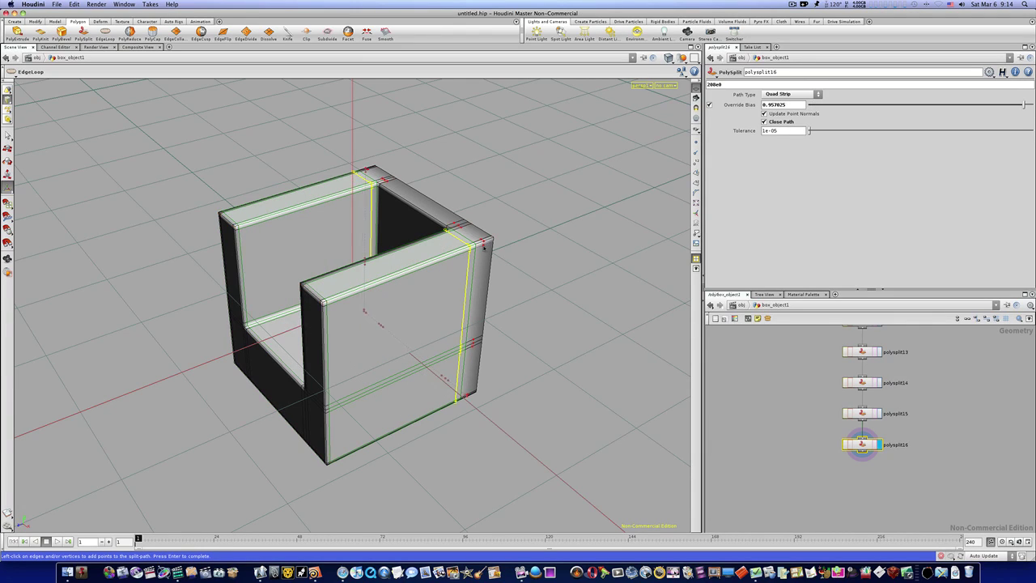
click(480, 247)
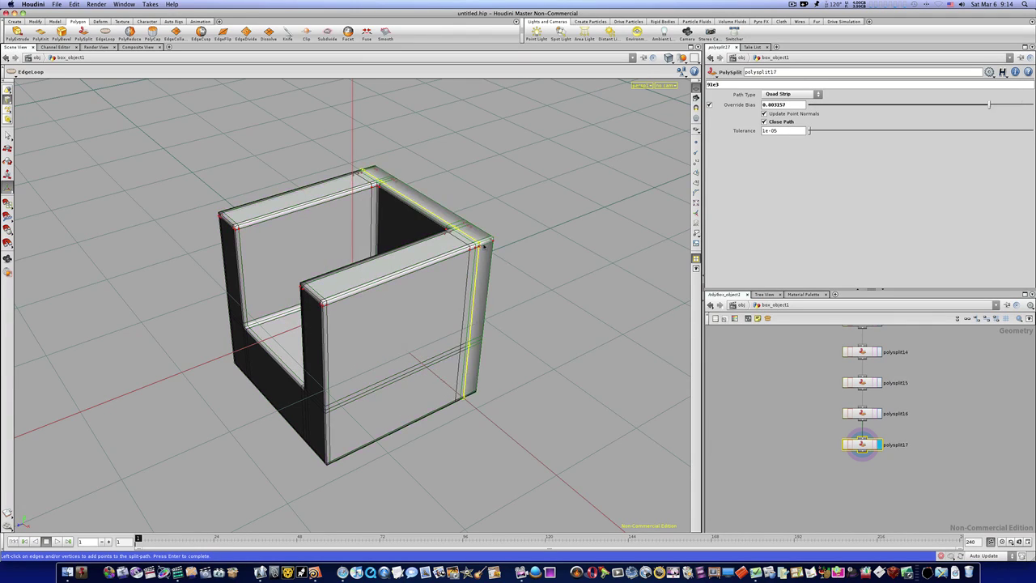
click(491, 242)
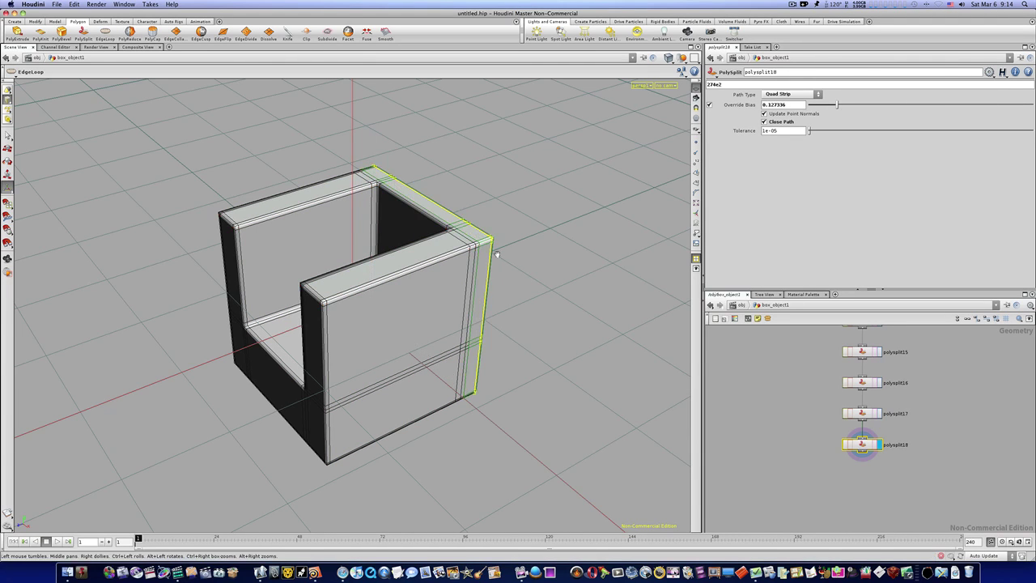
alt+drag(495, 252, 437, 317)
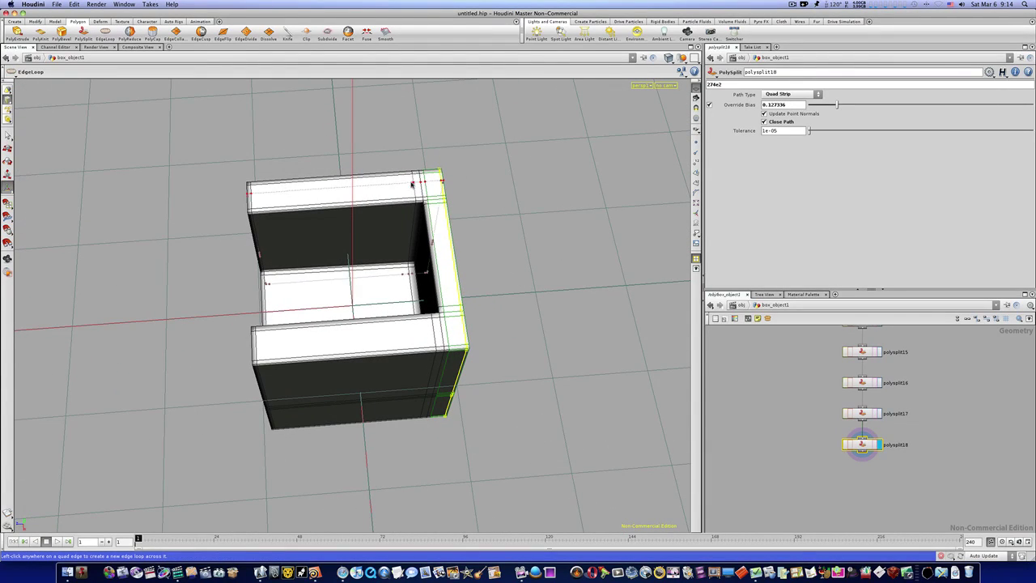
alt+drag(251, 207, 420, 285)
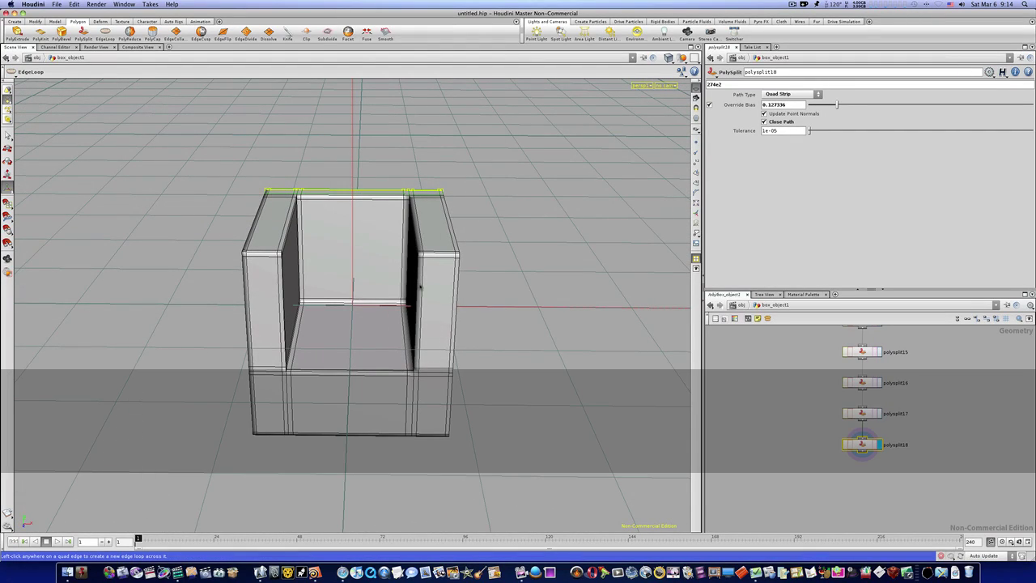
Select the backrest's inner front face and pull it forward over the seat.
click(361, 263)
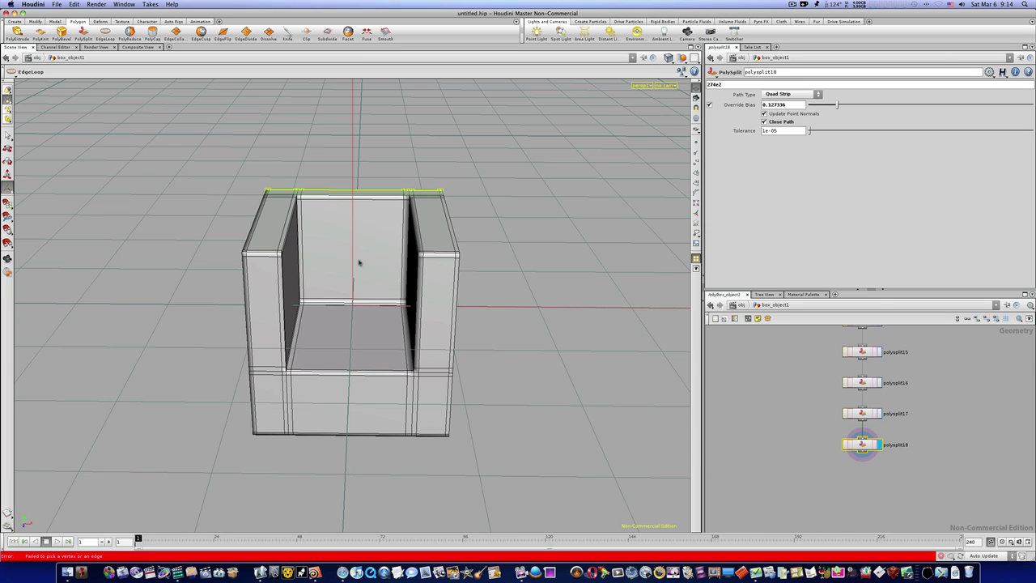
click(8, 132)
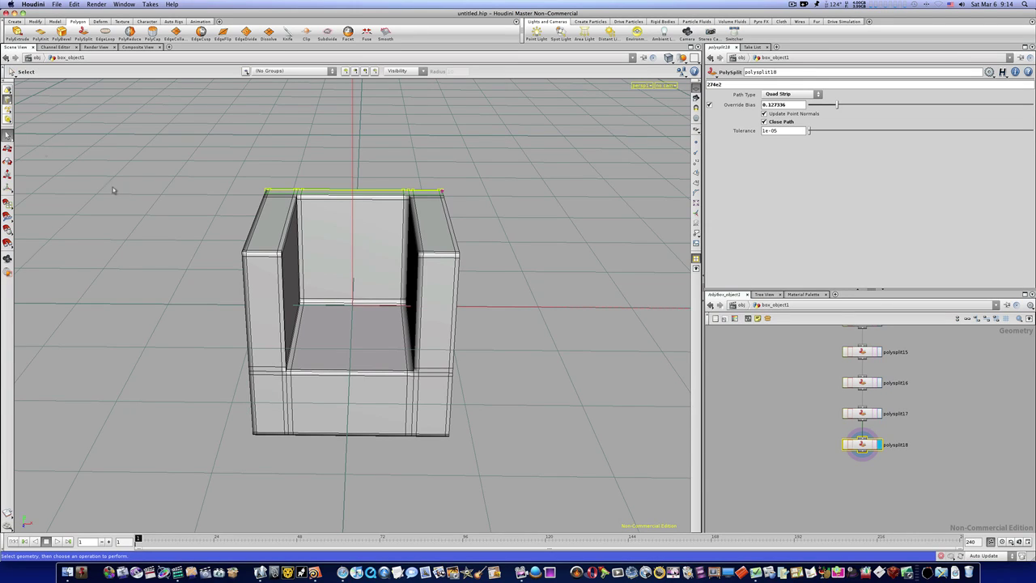
key(4)
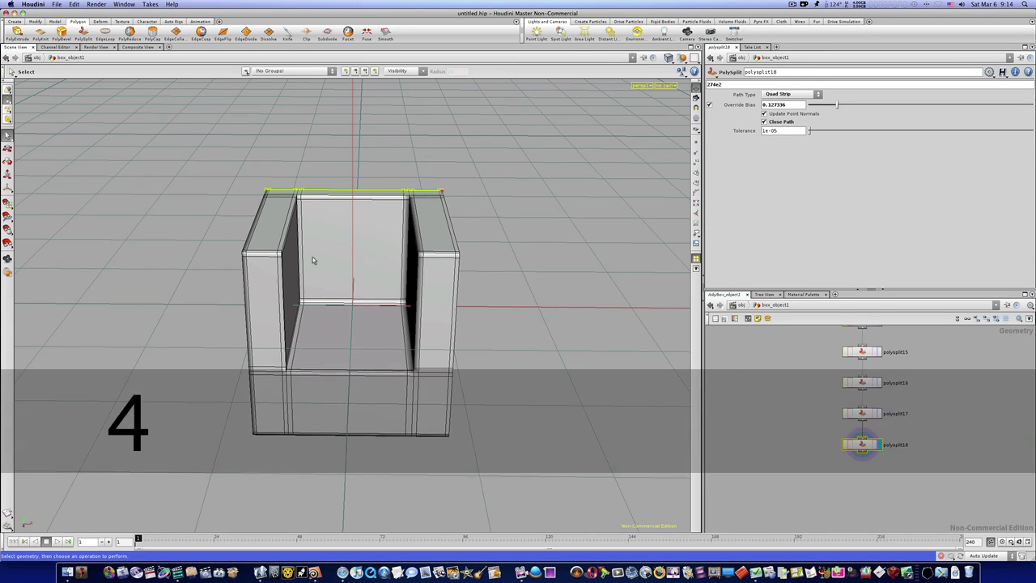
click(334, 255)
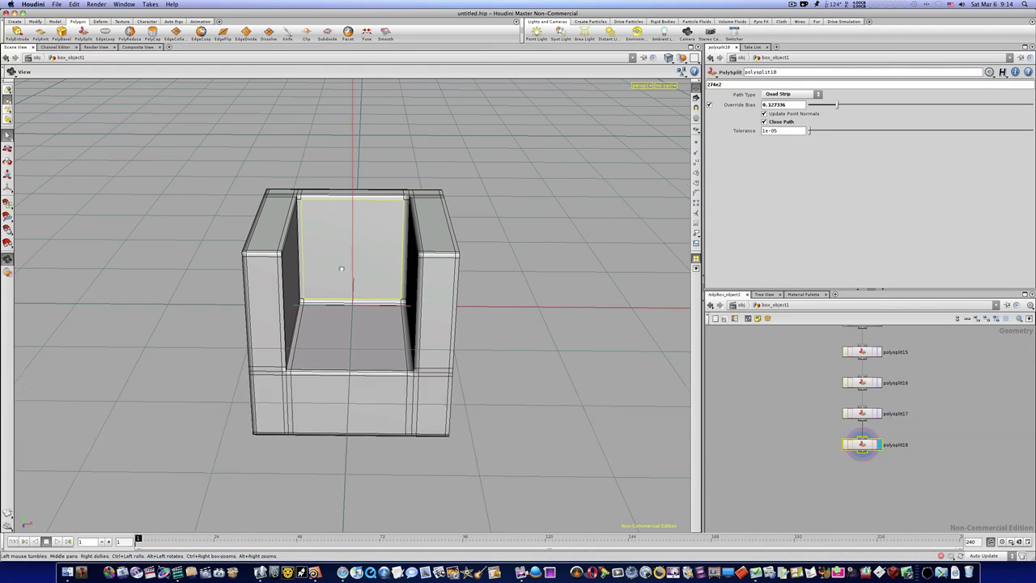
alt+drag(333, 256, 319, 289)
key(s)
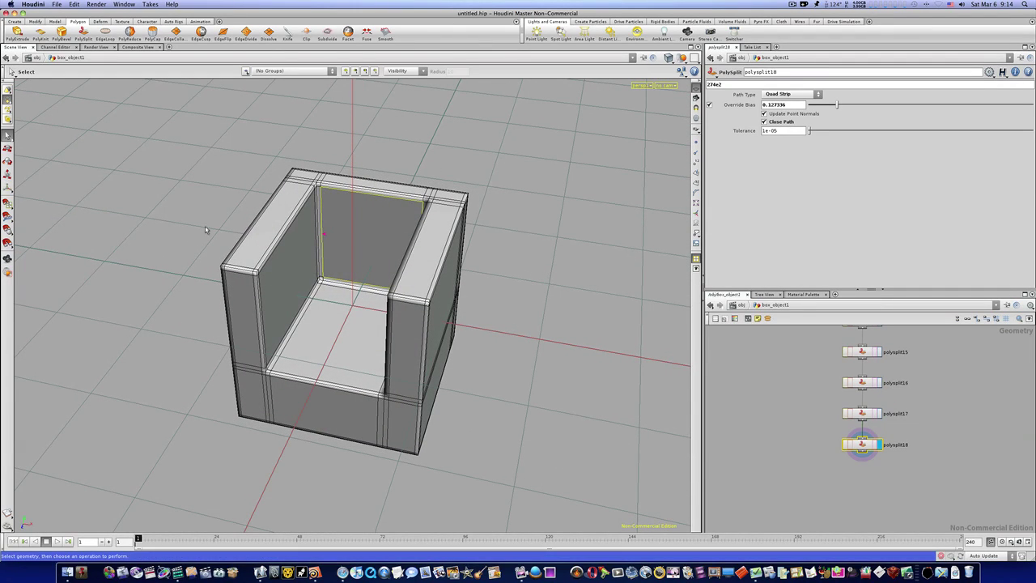
key(t)
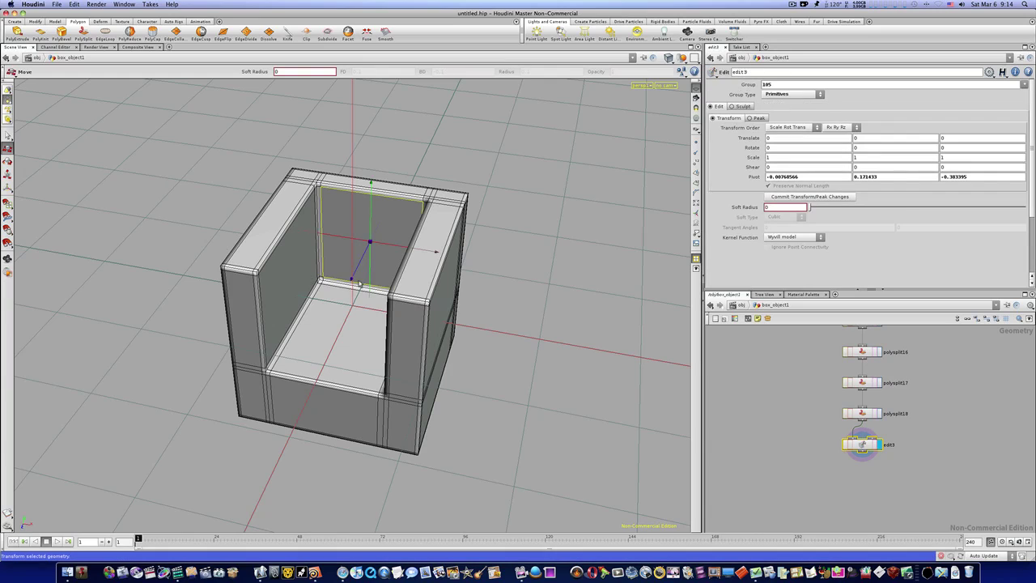
drag(354, 282, 335, 314)
Raise the seat's top face about 0.126 units.
click(336, 317)
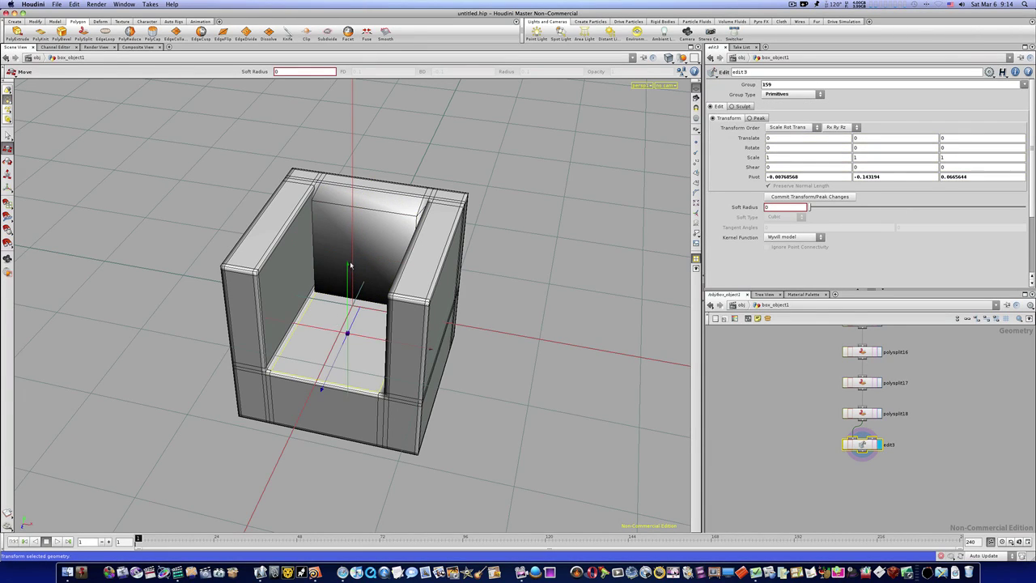
drag(349, 265, 349, 241)
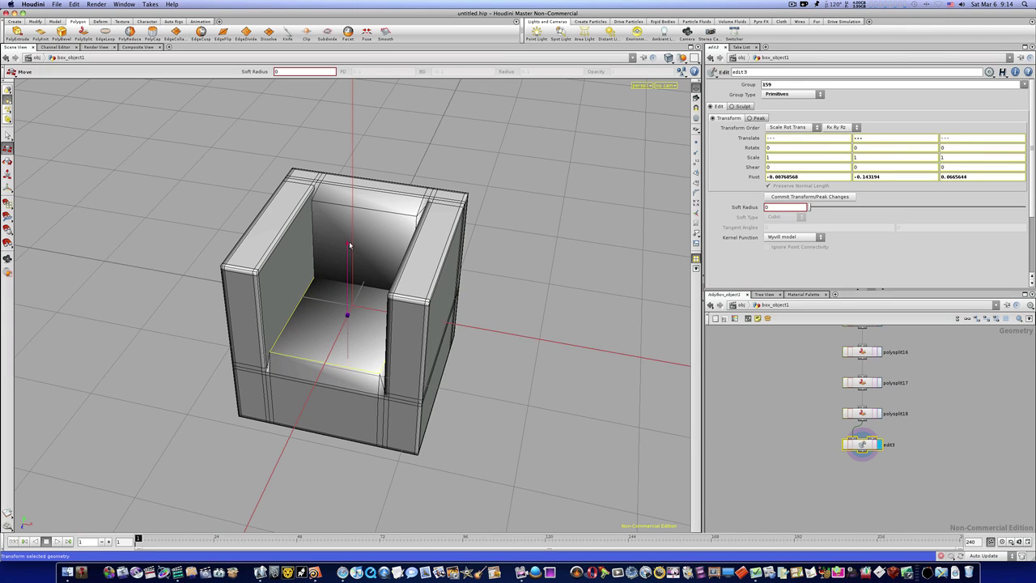
click(536, 333)
alt+drag(523, 344, 536, 288)
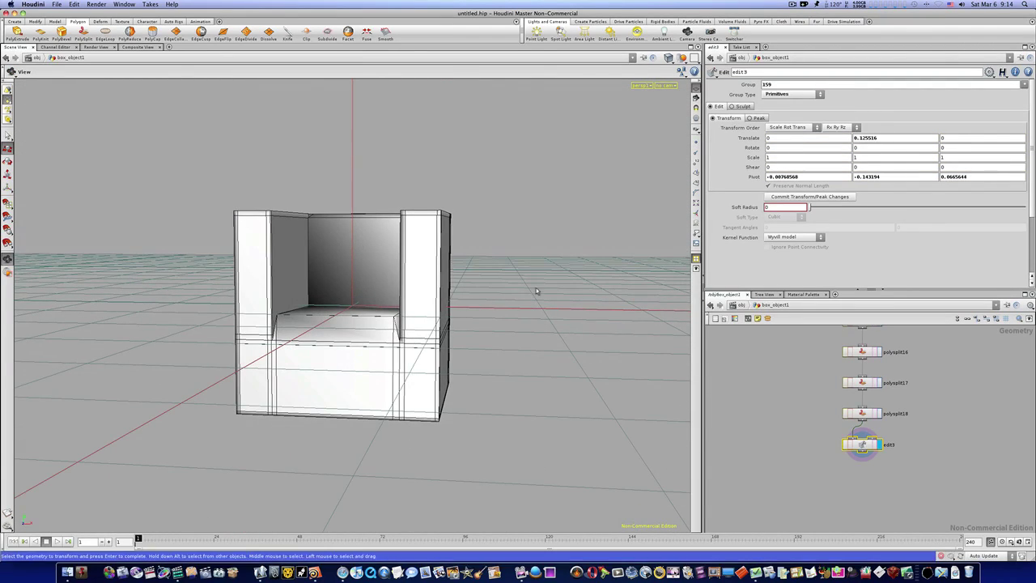
Subdivide the whole chair geometry at a depth of 2 and move the subdivide node lower in the network.
key(t)
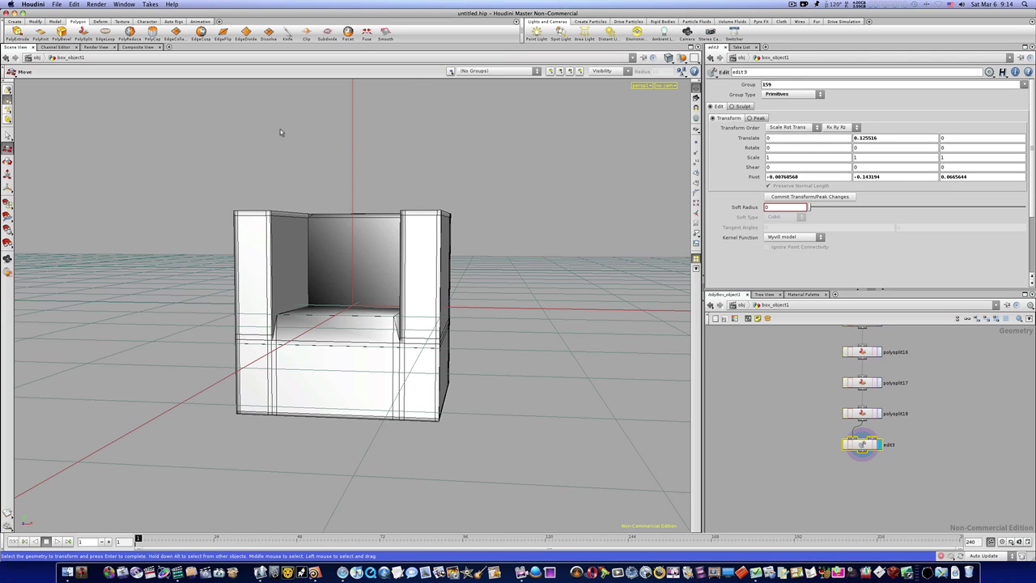
right_click(317, 244)
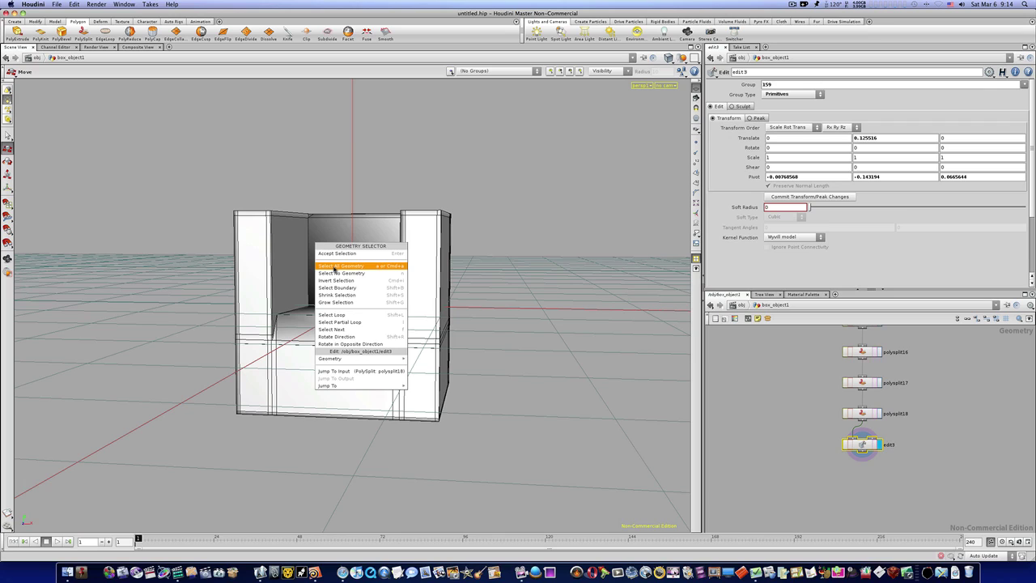
click(333, 267)
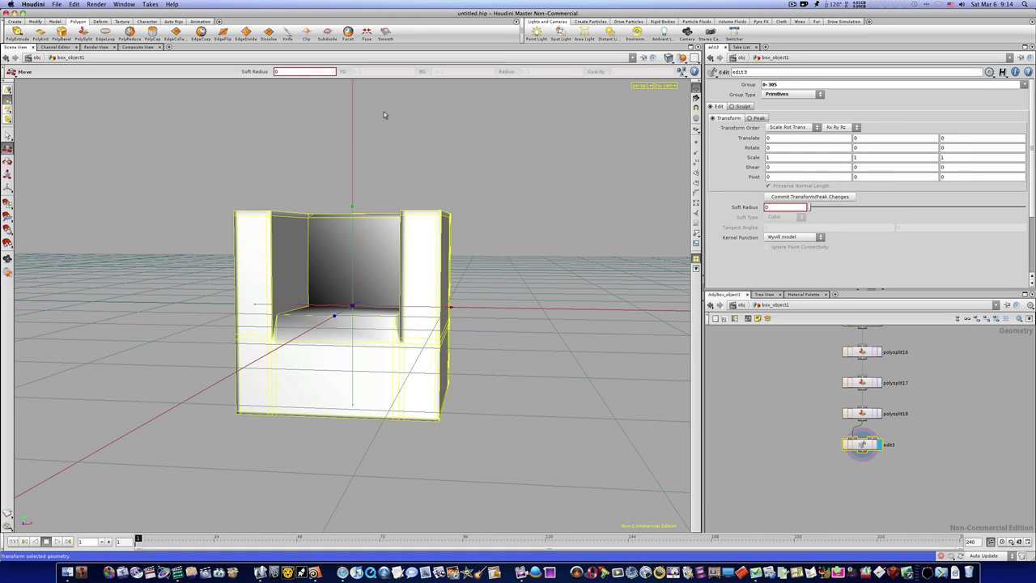
click(327, 33)
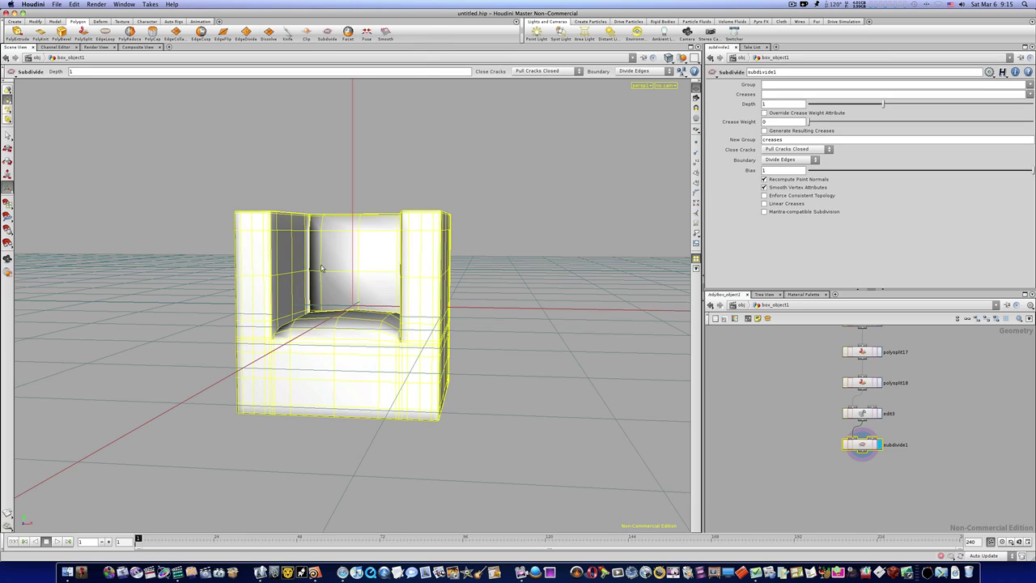
key(Escape)
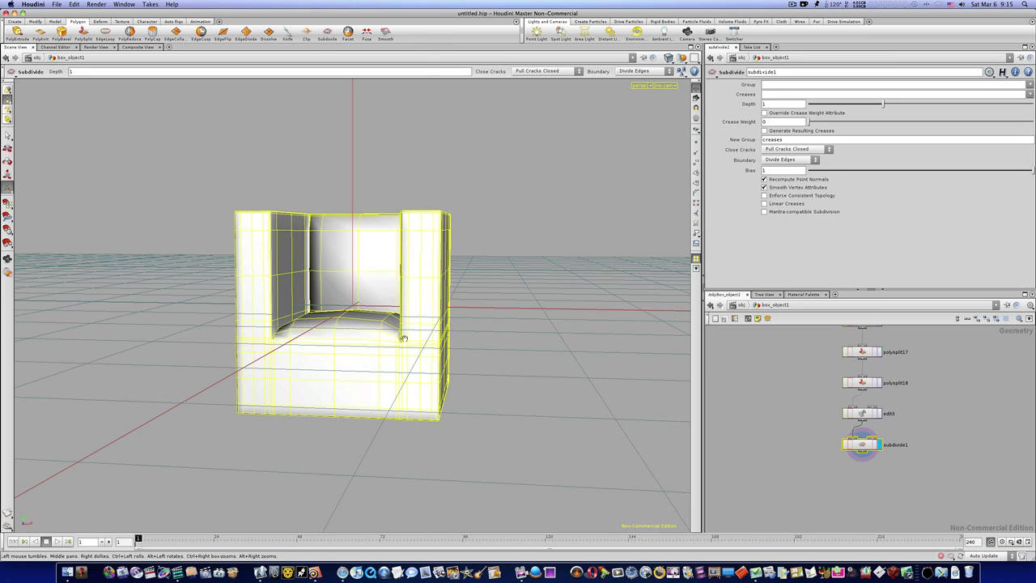
drag(298, 253, 585, 271)
key(Return)
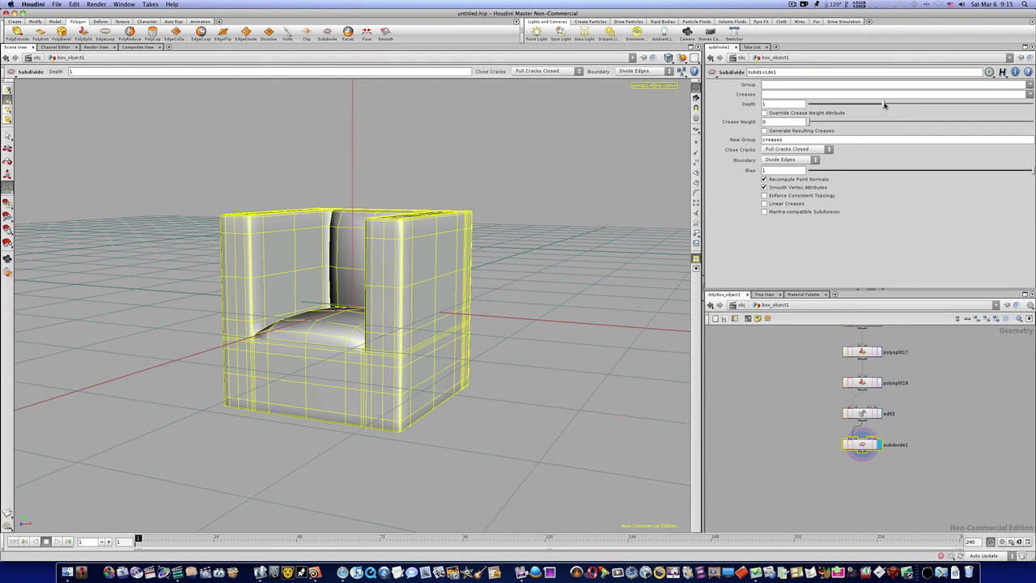
drag(884, 105, 970, 106)
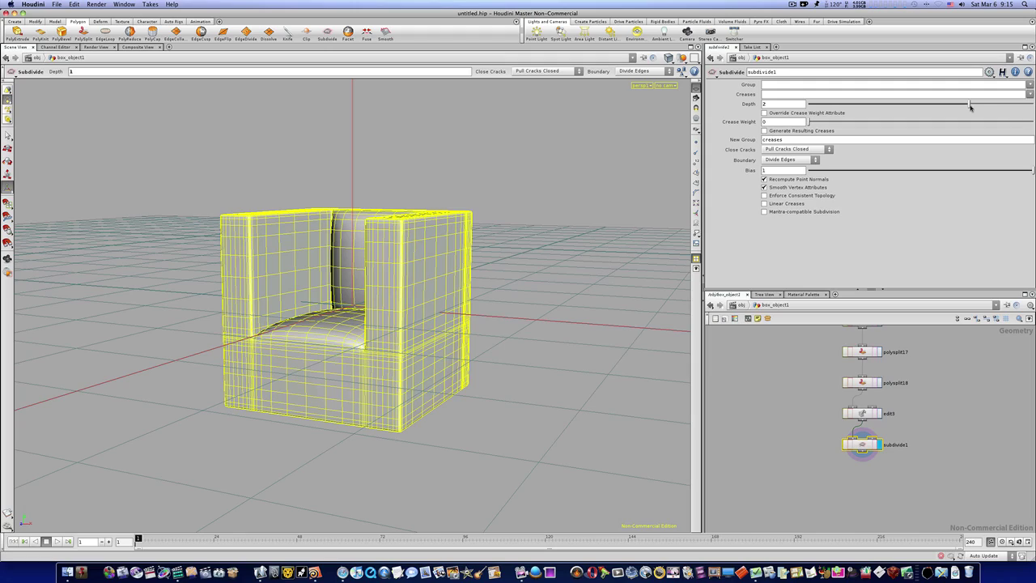
key(Escape)
drag(411, 311, 374, 317)
key(Return)
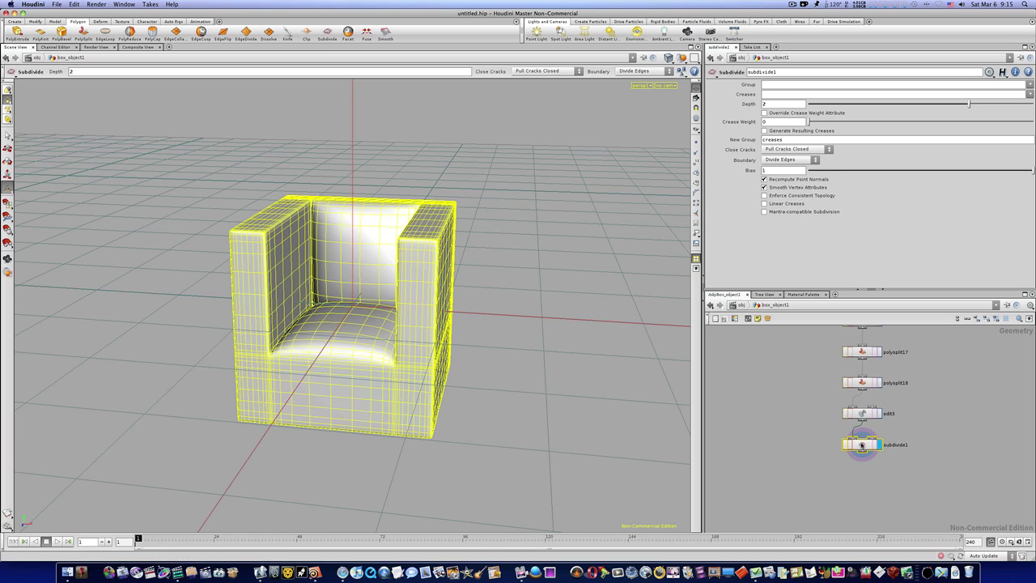
drag(862, 444, 862, 469)
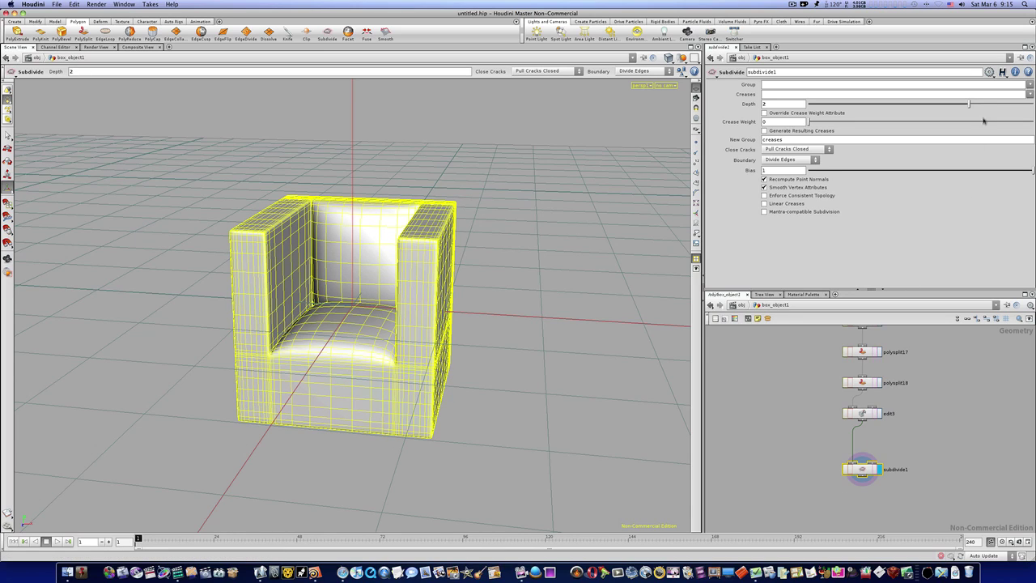
Set the subdivision depth to 1 and apply a Smooth with 100 iterations and a cutoff frequency of 0.0001.
drag(966, 106, 889, 107)
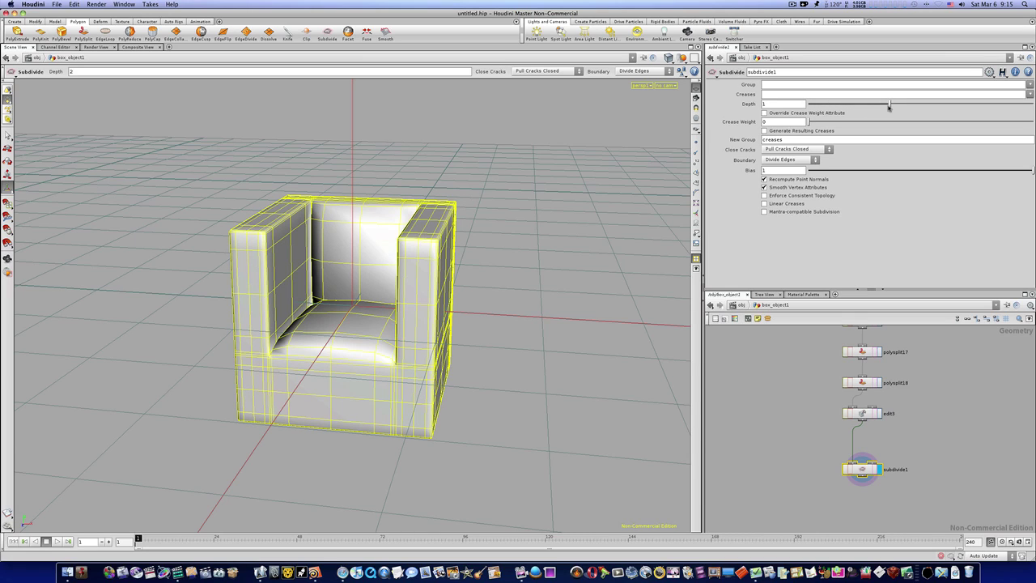
click(386, 34)
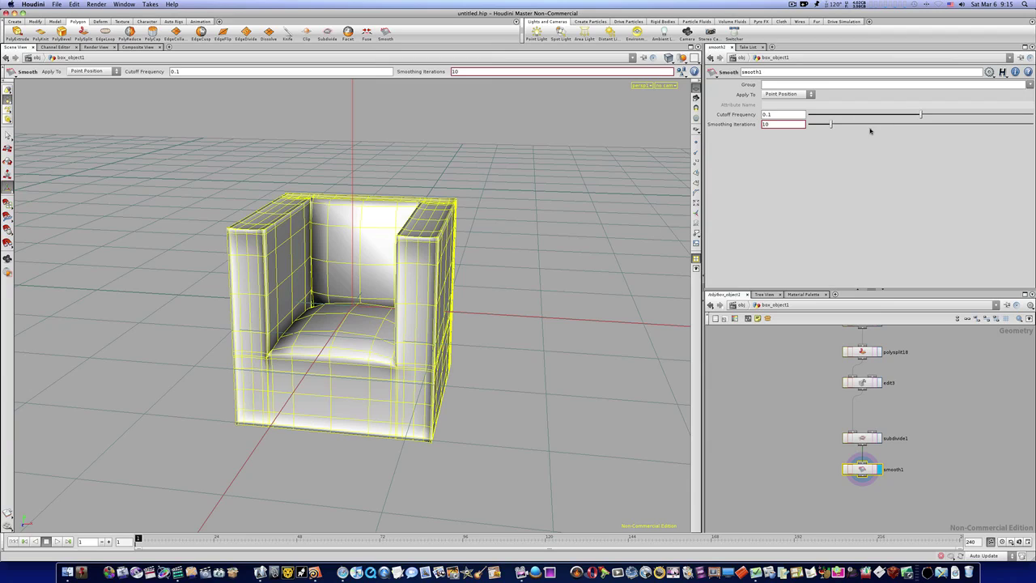
drag(833, 124, 1033, 126)
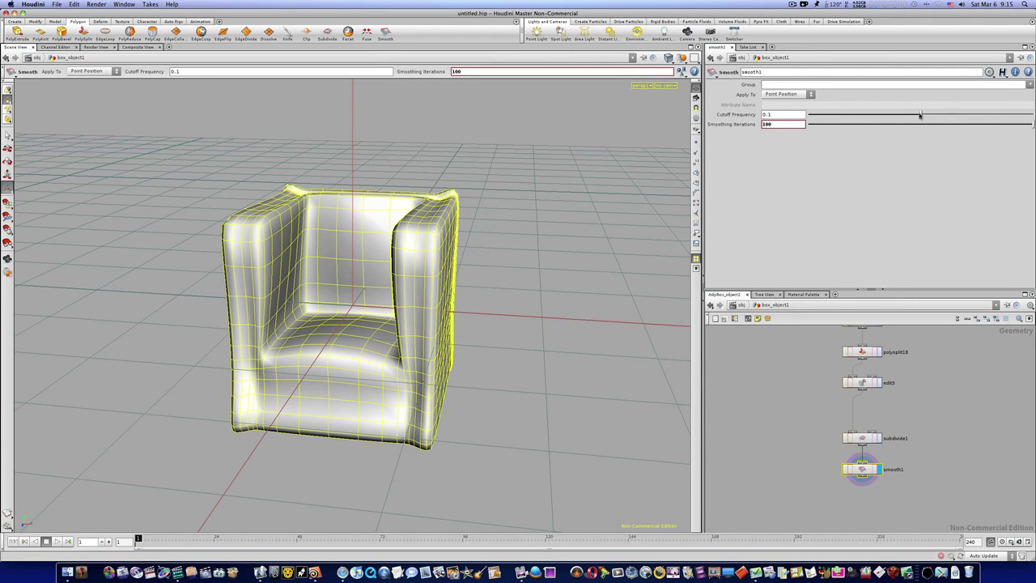
drag(920, 116, 809, 116)
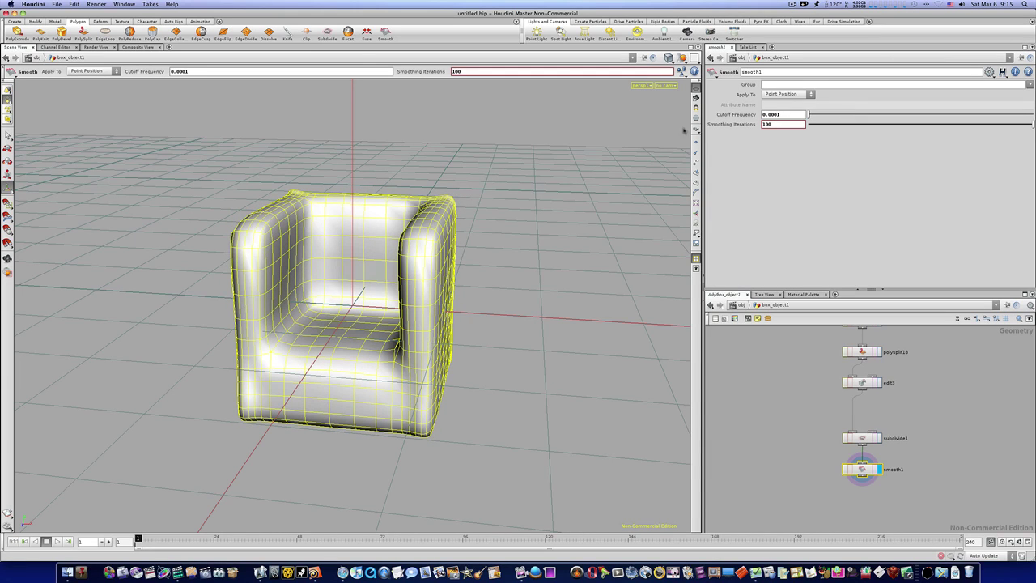
right_click(423, 236)
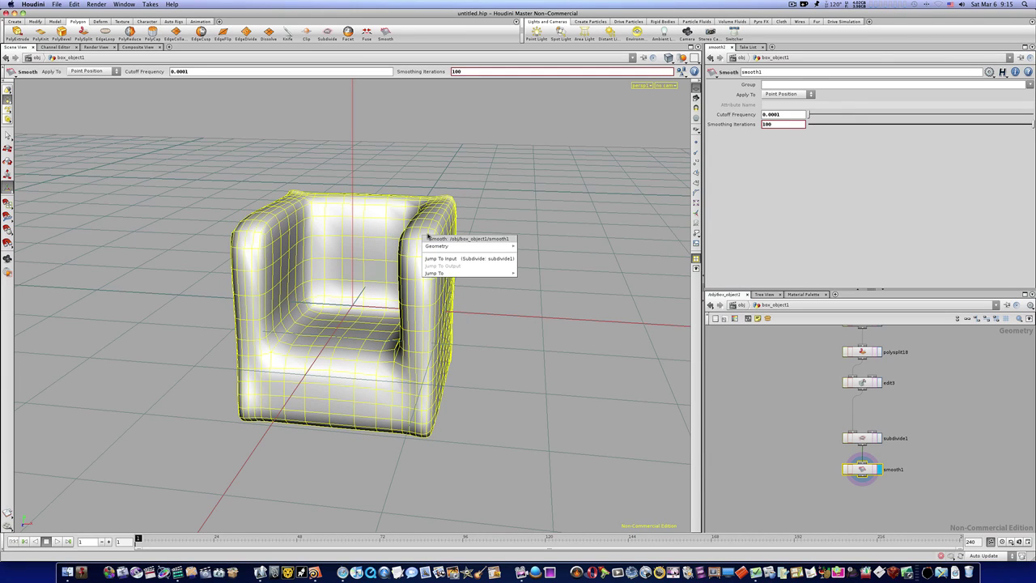
click(483, 201)
alt+drag(447, 215, 378, 231)
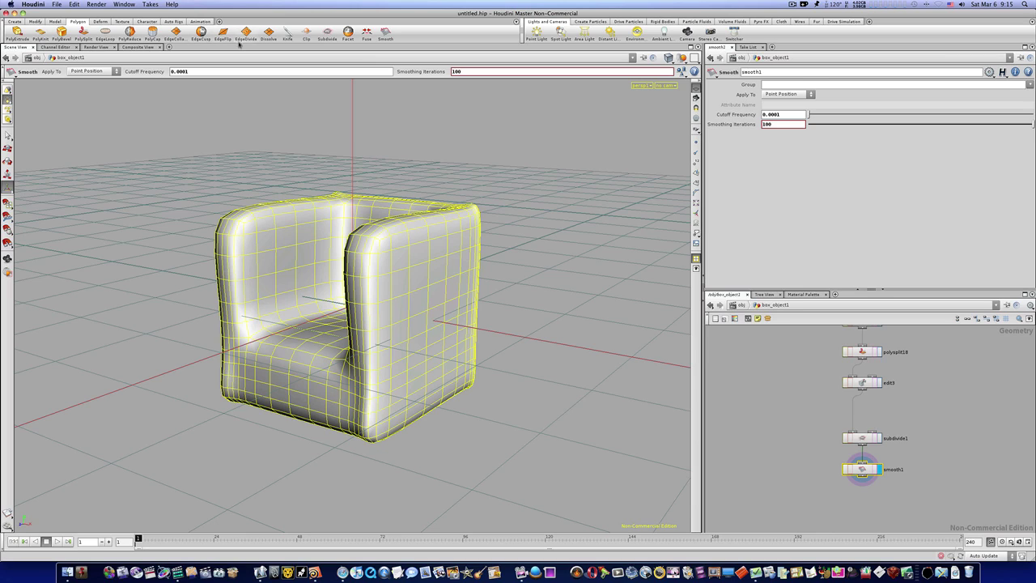
Delete the smooth node and set the subdivision depth to 2.
click(55, 21)
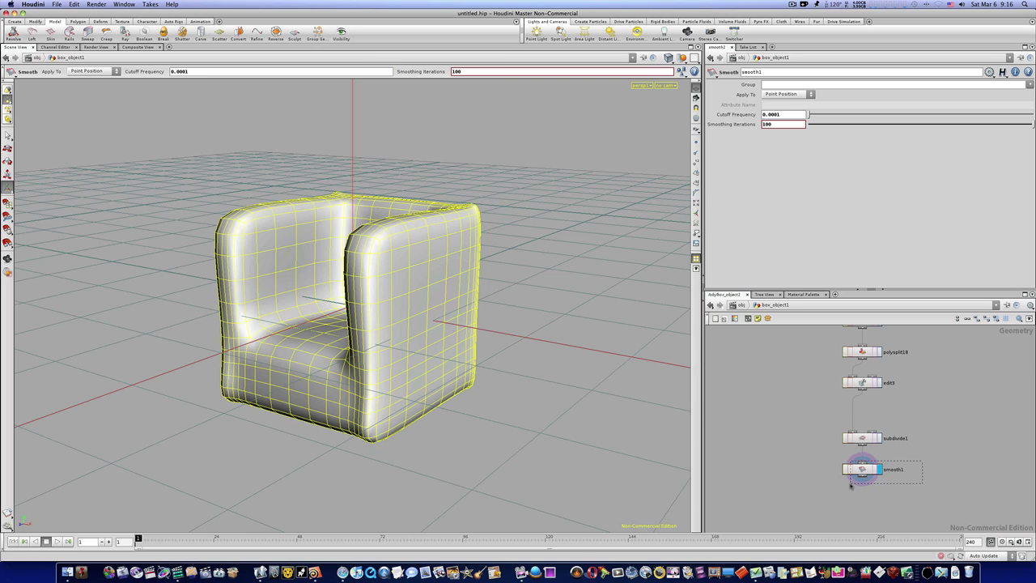
key(Delete)
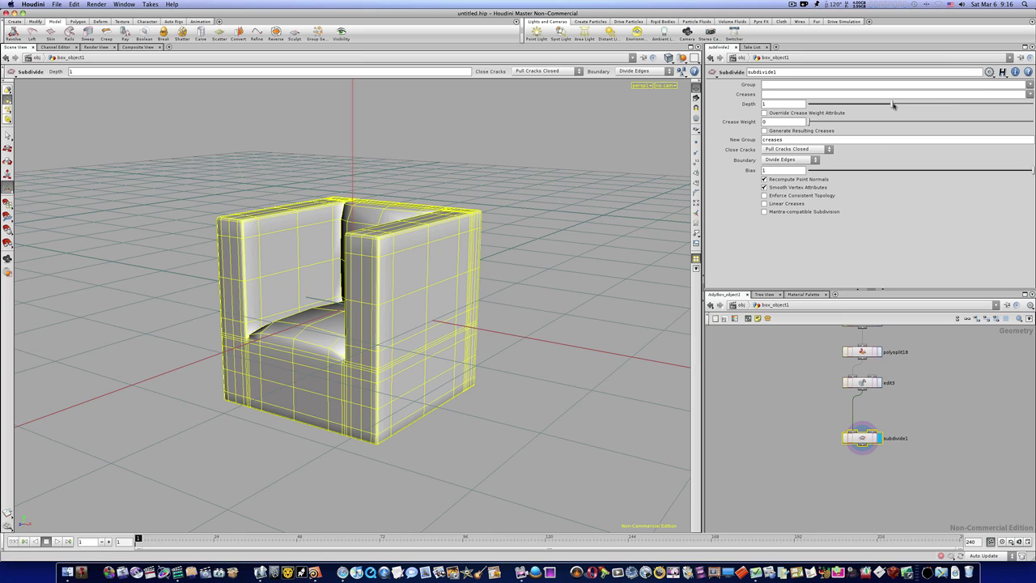
drag(893, 104, 947, 106)
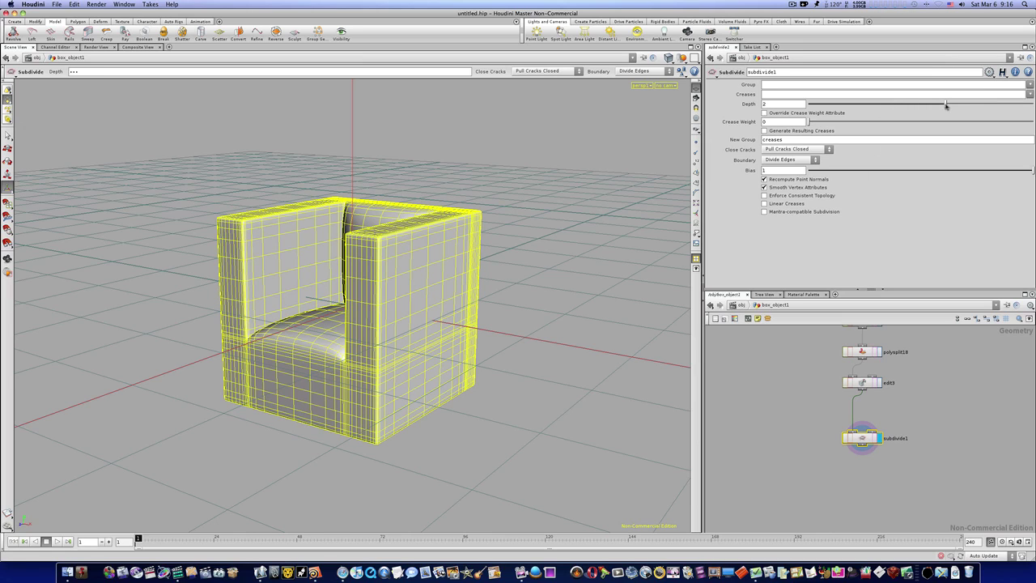
Display the edit3 node and insert a Sculpt node after it, using Deform Points with a brush radius of about 0.14.
click(863, 383)
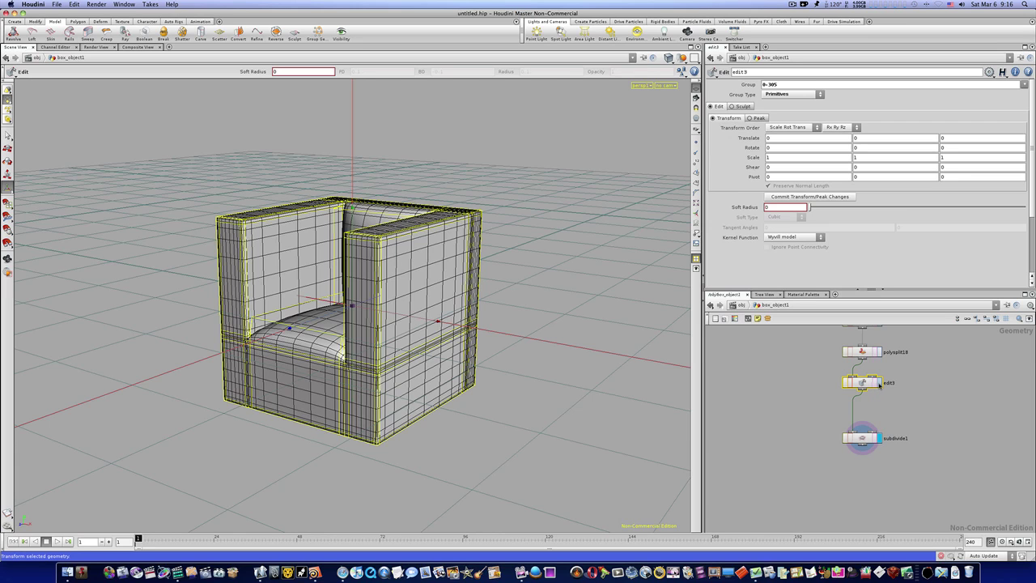
click(879, 383)
alt+drag(425, 279, 383, 272)
click(294, 34)
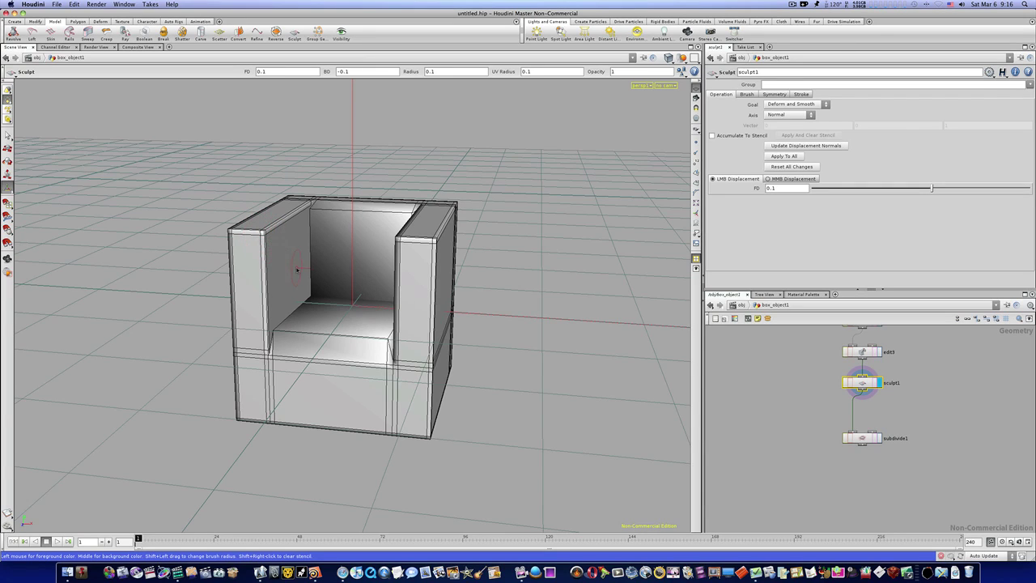
mouse_move(297, 270)
shift+mouse_down()
mouse_move(332, 235)
mouse_move(328, 255)
mouse_move(311, 258)
mouse_move(322, 258)
shift+mouse_up()
middle_click(303, 261)
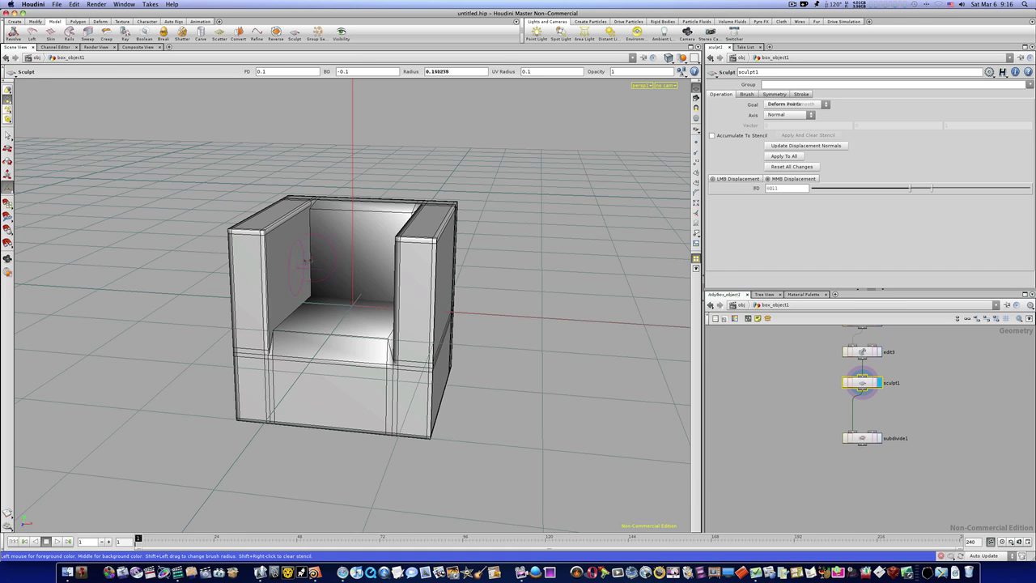
Sculpt both armrests and the backrest's upper corners outward with a displacement of 0.1.
alt+drag(333, 259, 265, 273)
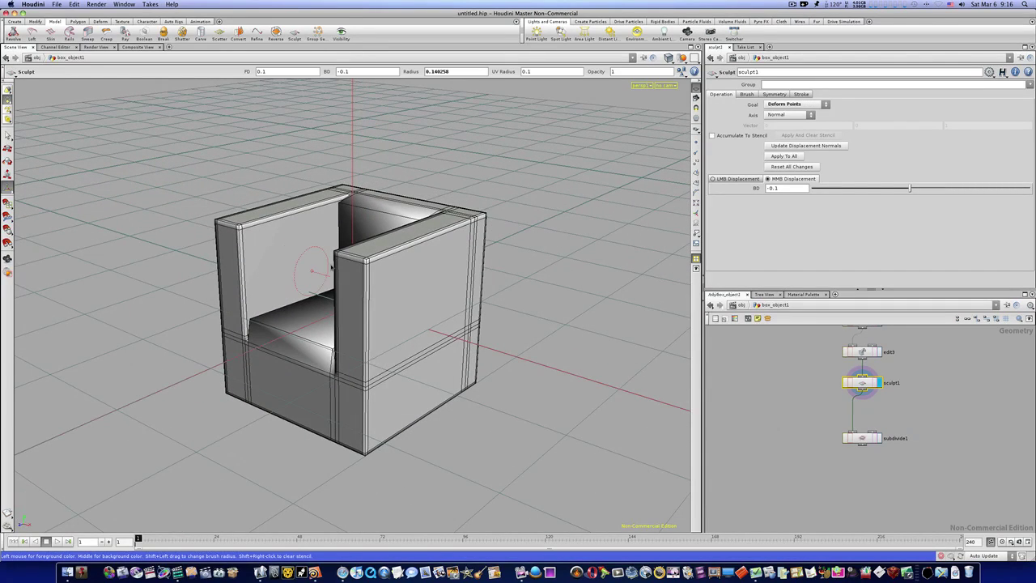
drag(354, 259, 348, 262)
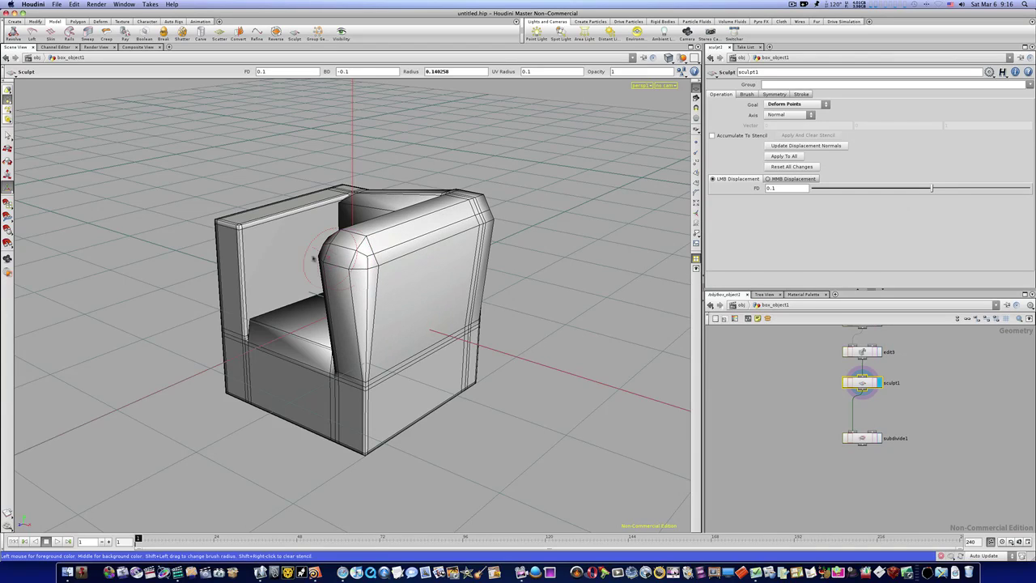
mouse_move(274, 221)
alt+mouse_down()
mouse_move(348, 265)
mouse_move(262, 259)
mouse_move(315, 186)
alt+mouse_up()
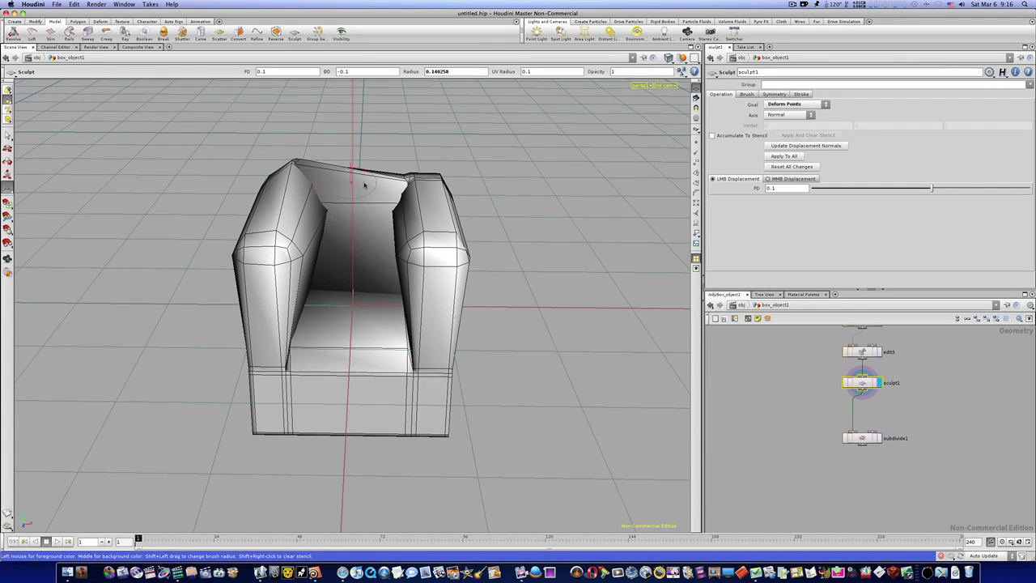
mouse_move(387, 187)
mouse_down()
mouse_move(404, 183)
mouse_move(394, 179)
mouse_up()
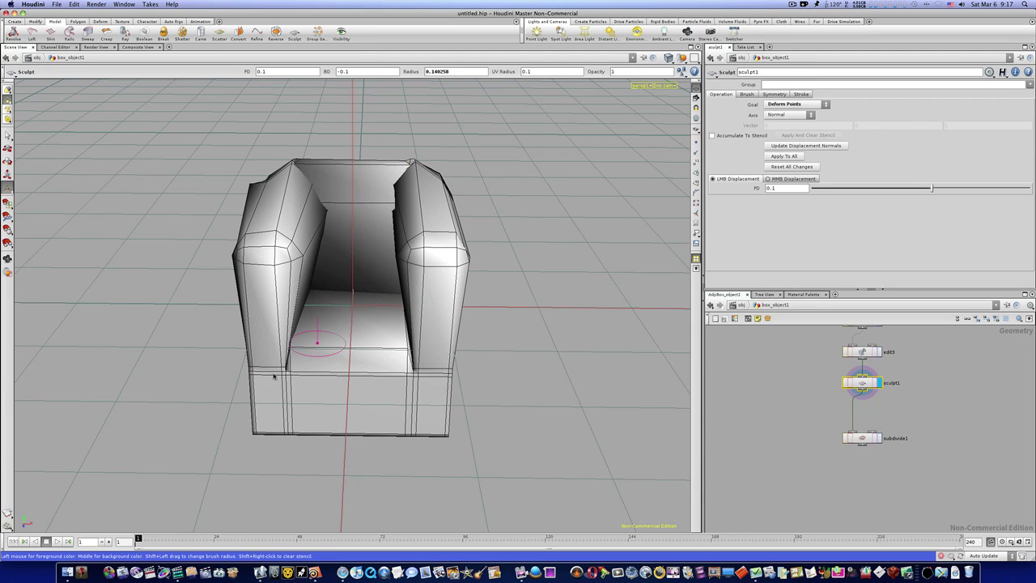
Sculpt along the seat's front edge and the front of the base with the same outward displacement.
drag(279, 370, 298, 381)
drag(351, 373, 426, 378)
mouse_move(507, 326)
alt+mouse_down()
mouse_move(388, 326)
mouse_move(370, 307)
mouse_move(423, 307)
alt+mouse_up()
key(Return)
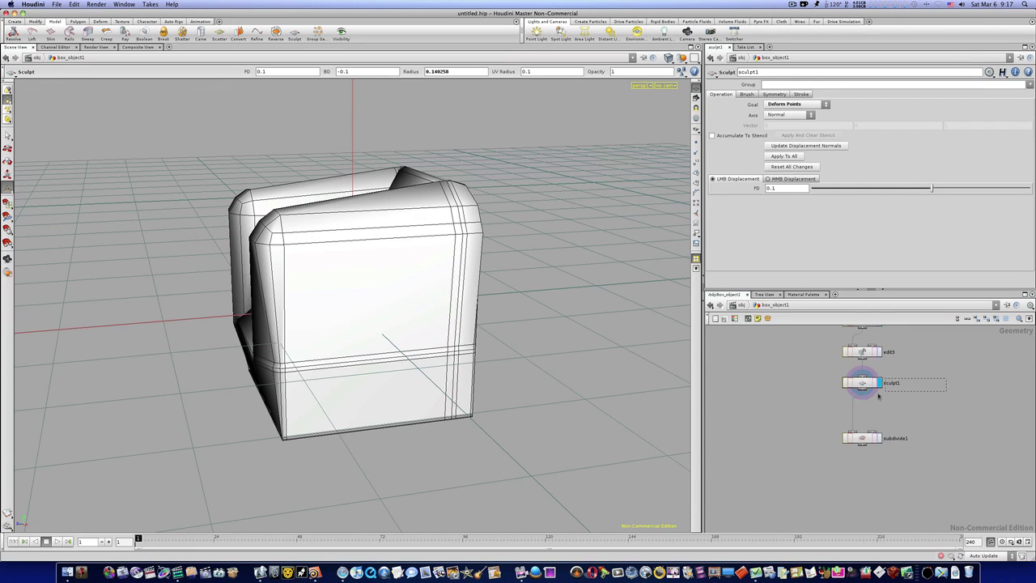
Delete the sculpt node, place subdivide1 just below edit3, and display the subdivided armchair with subdivide1 selected.
key(Delete)
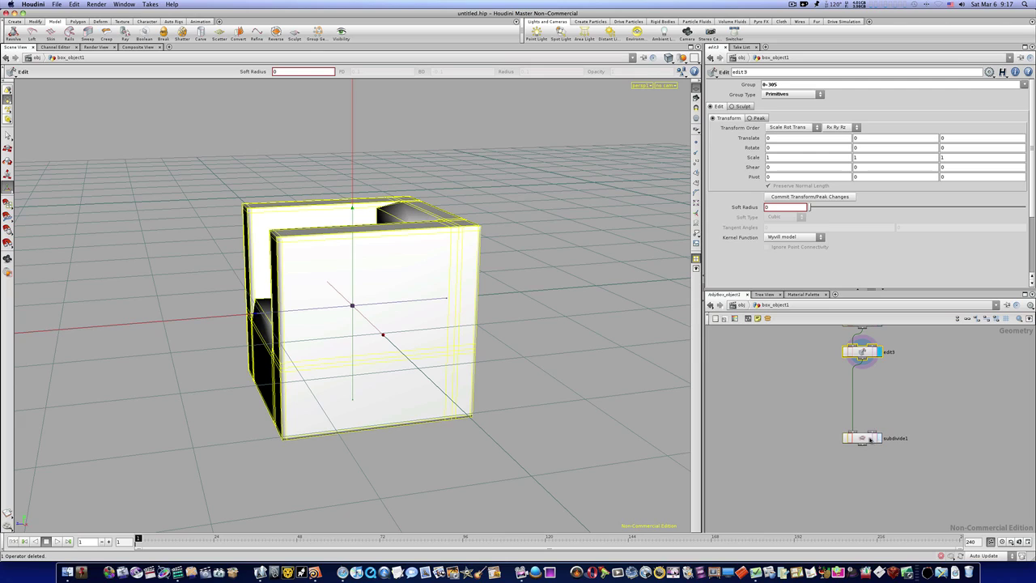
drag(871, 441, 872, 397)
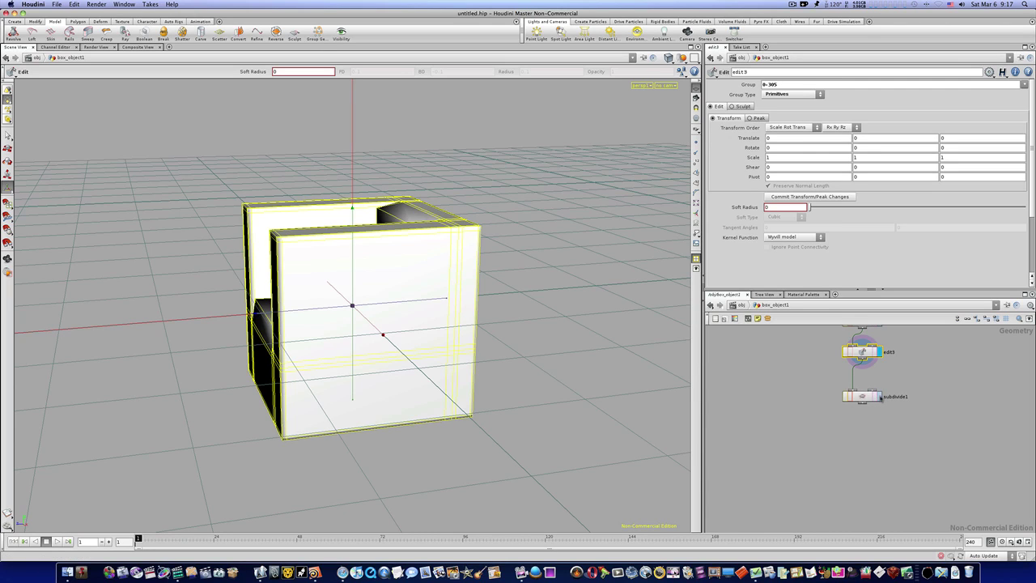
click(876, 396)
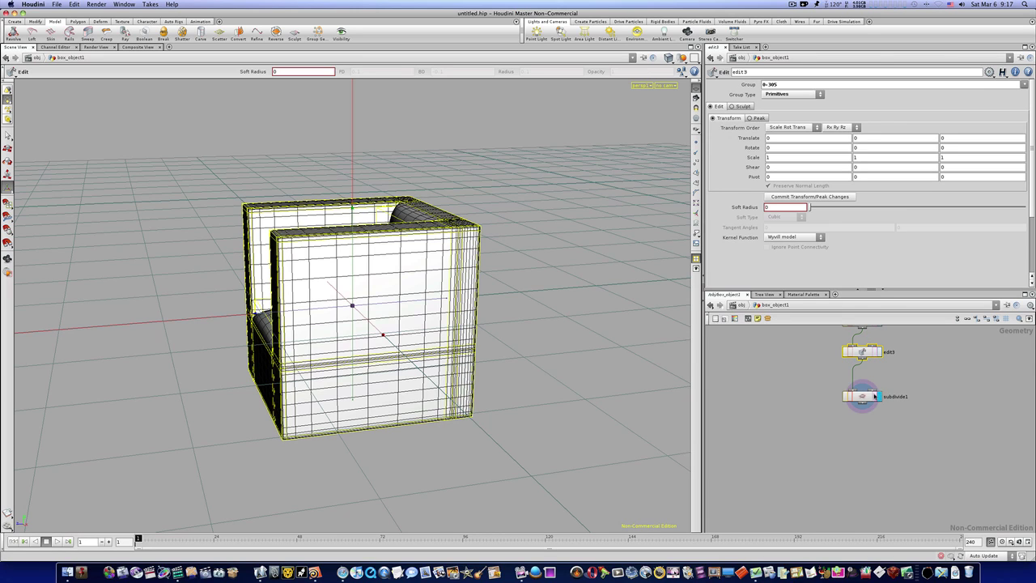
click(865, 397)
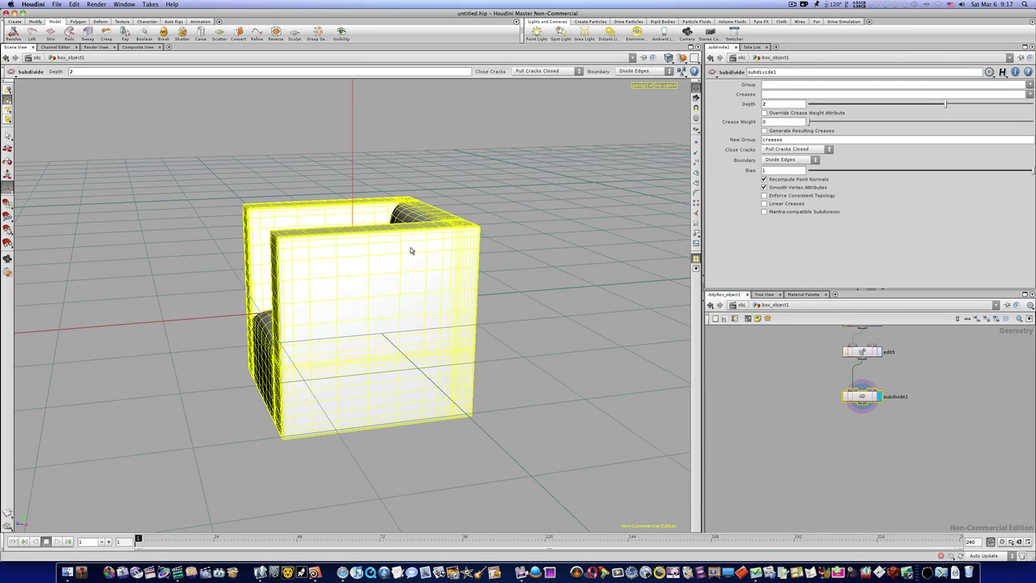
drag(412, 251, 359, 287)
right_drag(358, 287, 349, 250)
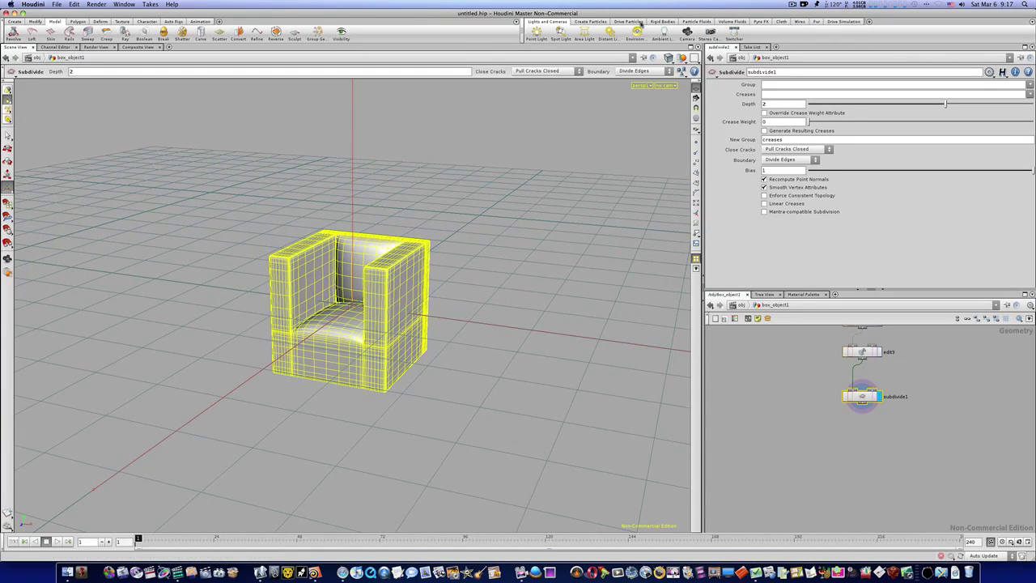
Apply the Pyro FX Flames effect to the armchair object.
click(758, 22)
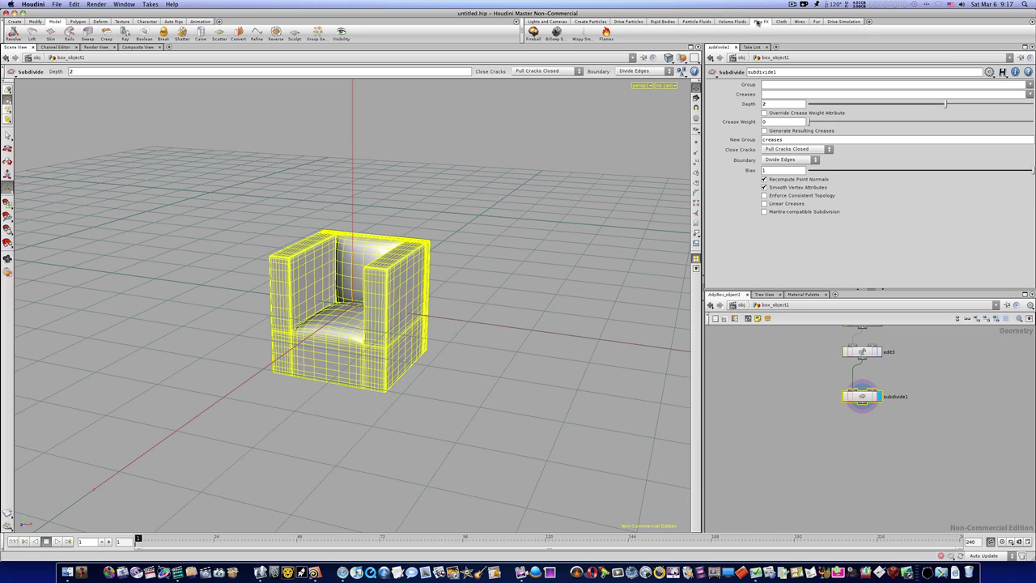
right_click(363, 201)
right_click(357, 253)
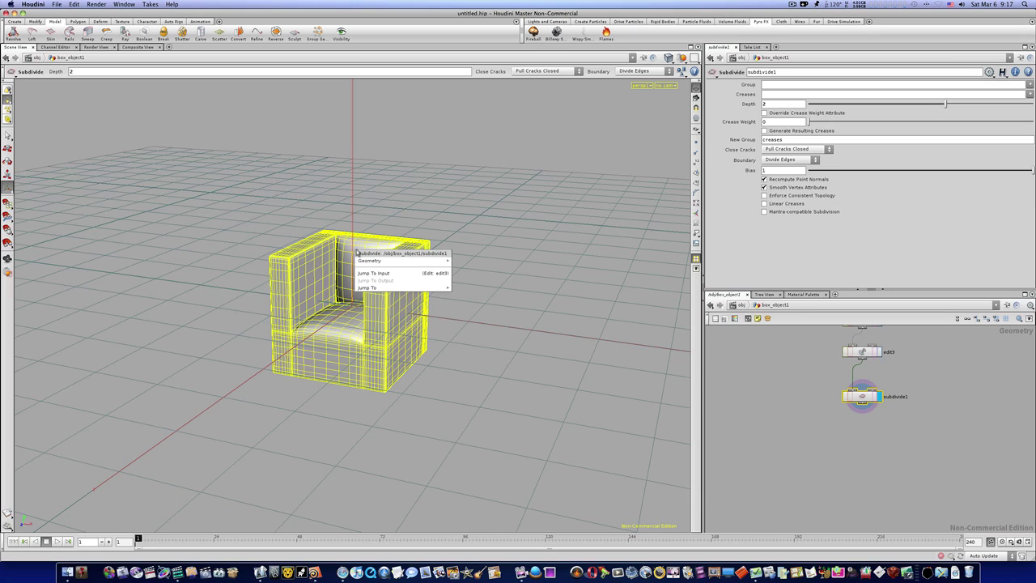
click(486, 202)
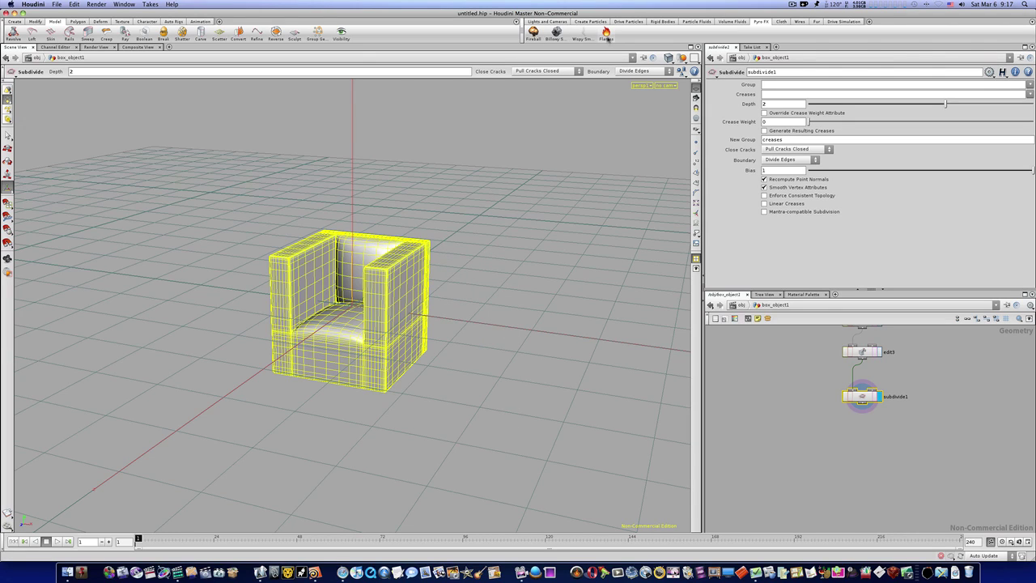
click(606, 35)
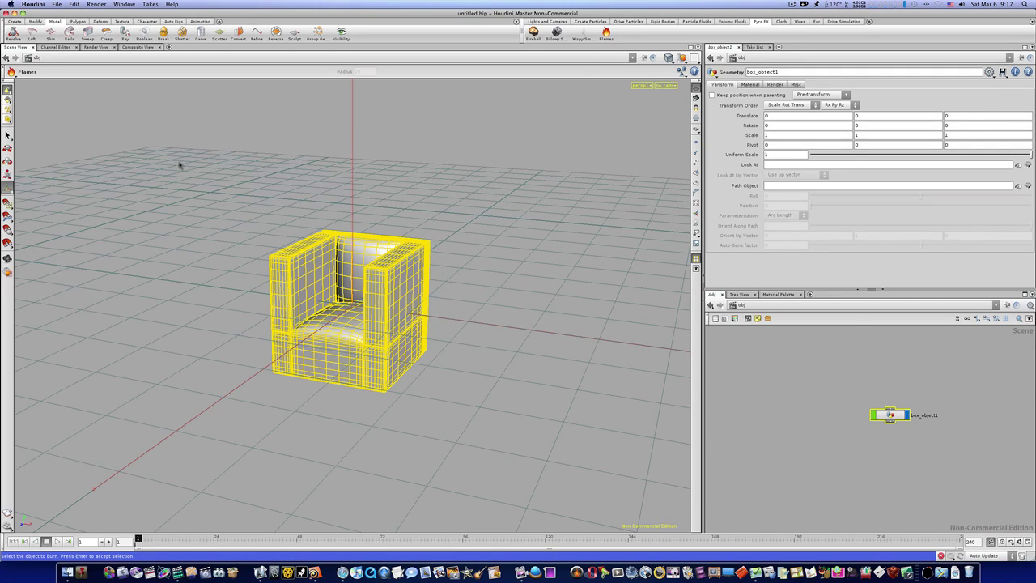
drag(180, 162, 502, 410)
key(Return)
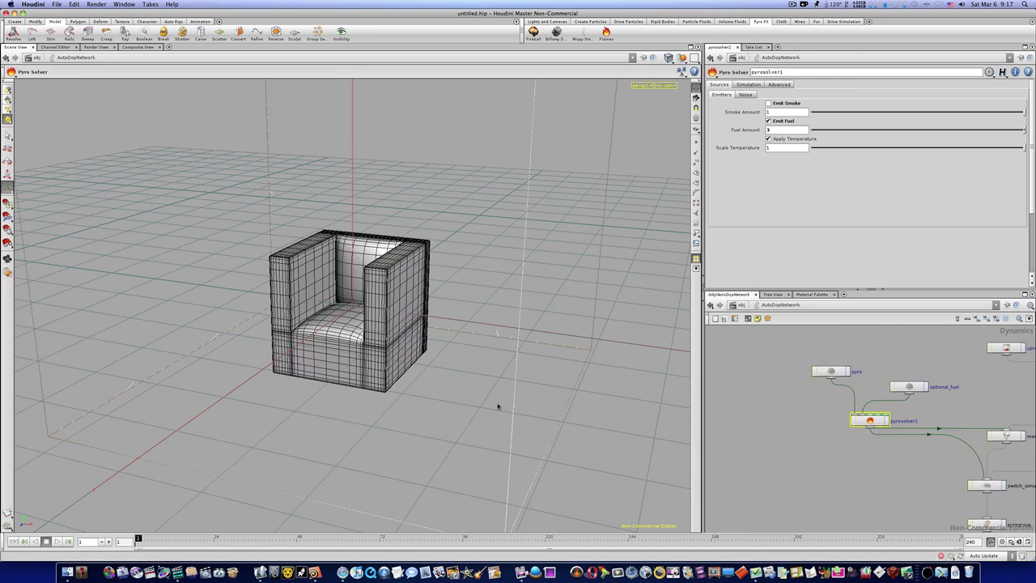
Play the fire simulation to frame 38, stop it, and render the current view to check the burning armchair.
click(57, 542)
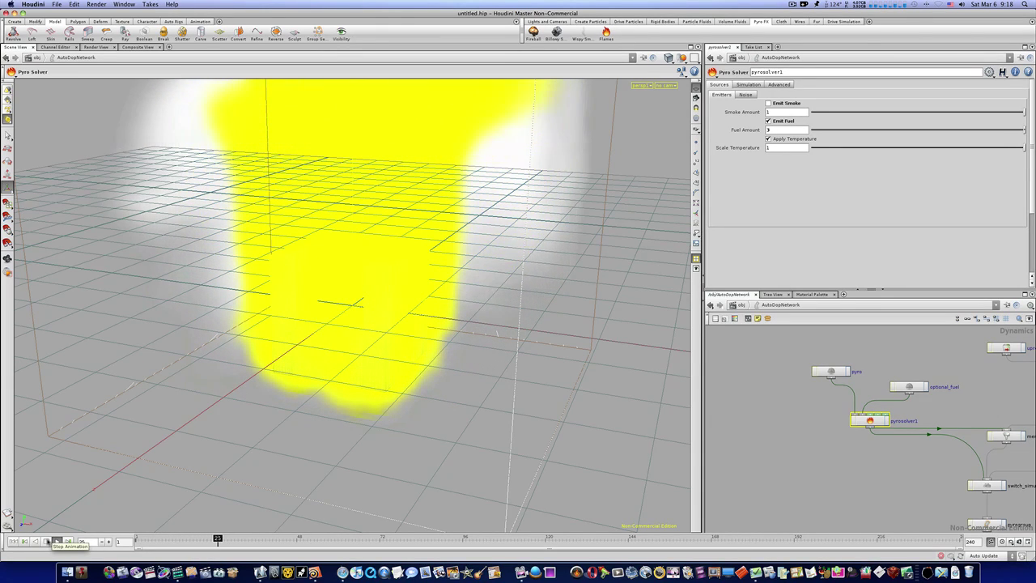
click(47, 541)
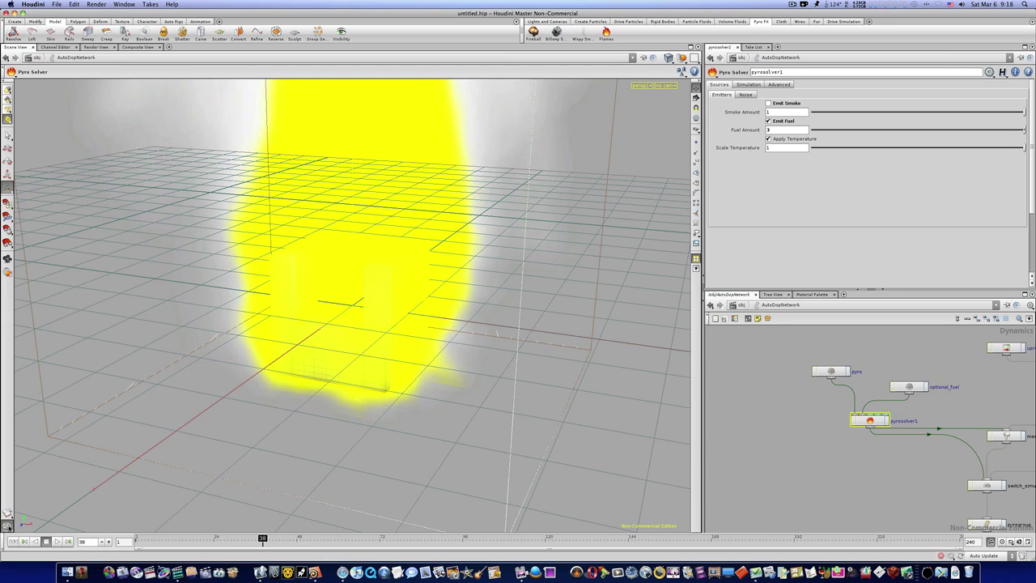
click(8, 526)
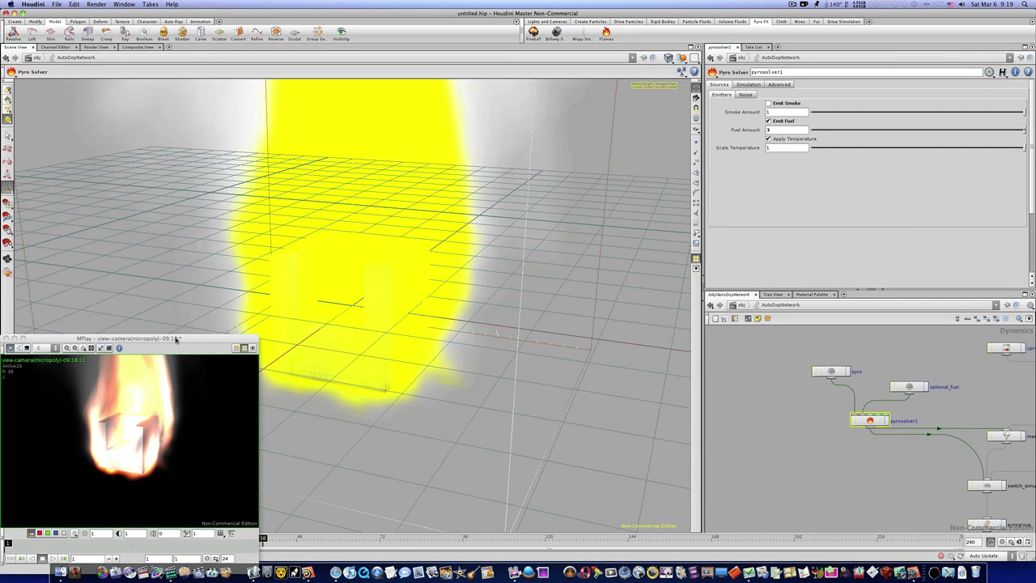
drag(176, 340, 338, 198)
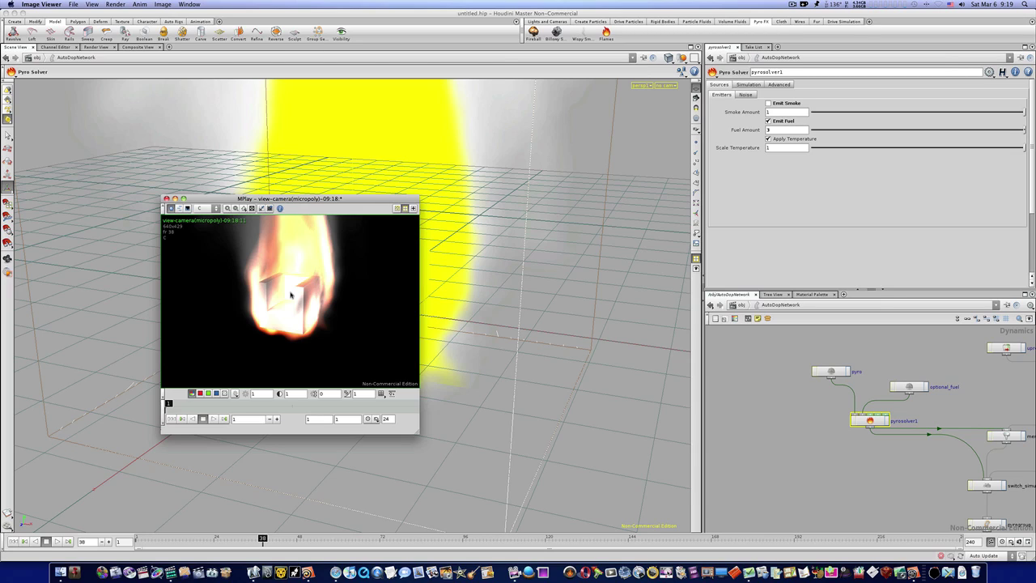
Examine the object-level nodes and the pyro nodes inside AutoDopNetwork, and close the render window.
click(735, 306)
middle_drag(734, 375, 776, 435)
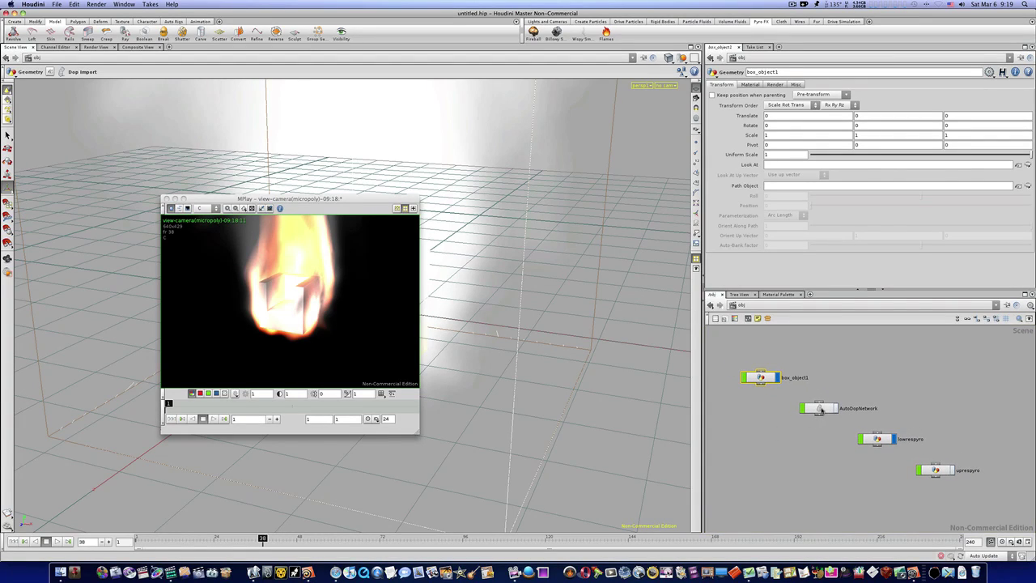
double_click(821, 410)
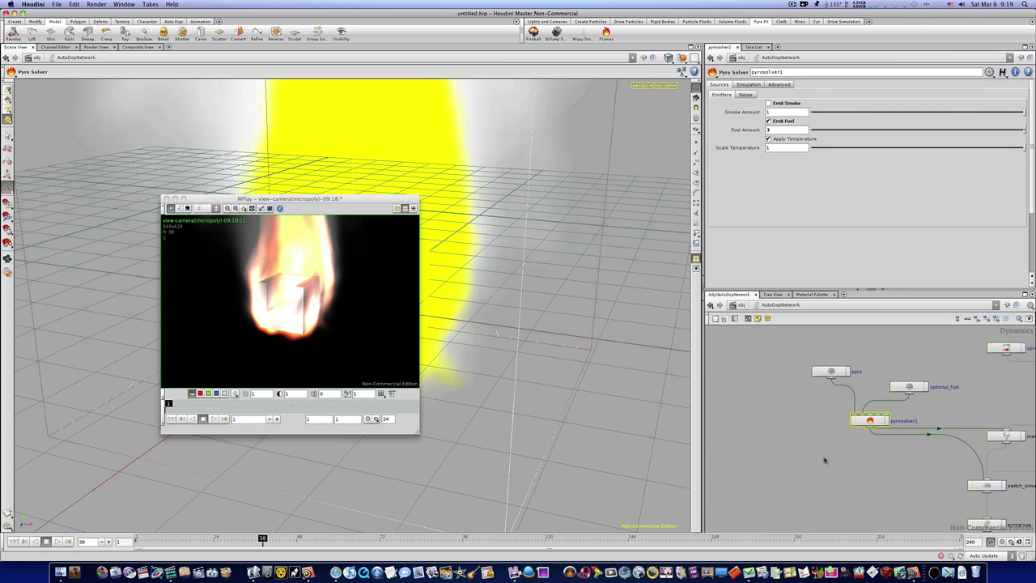
right_drag(832, 464, 804, 463)
middle_drag(803, 459, 773, 397)
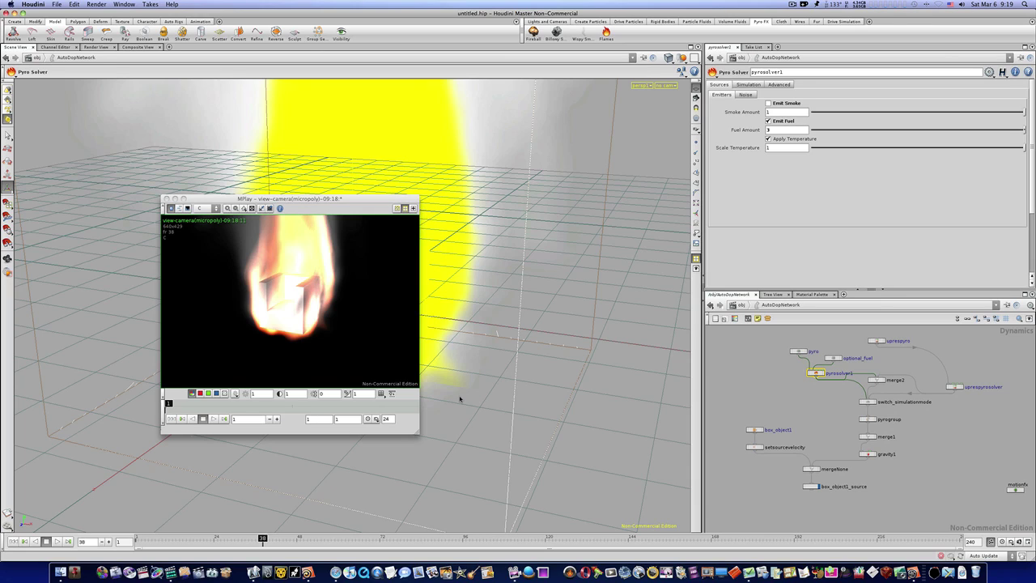
drag(335, 200, 533, 326)
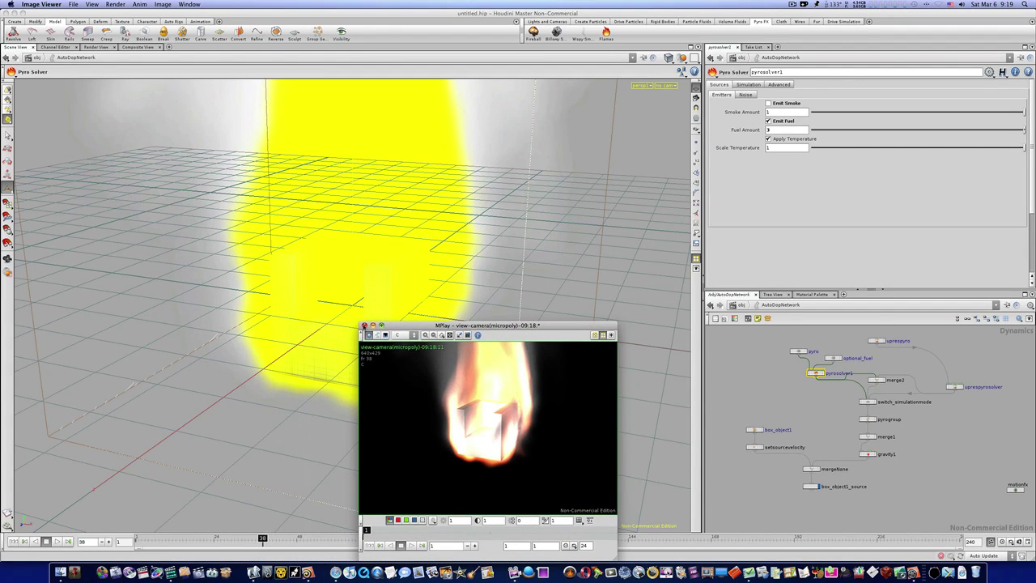
click(364, 325)
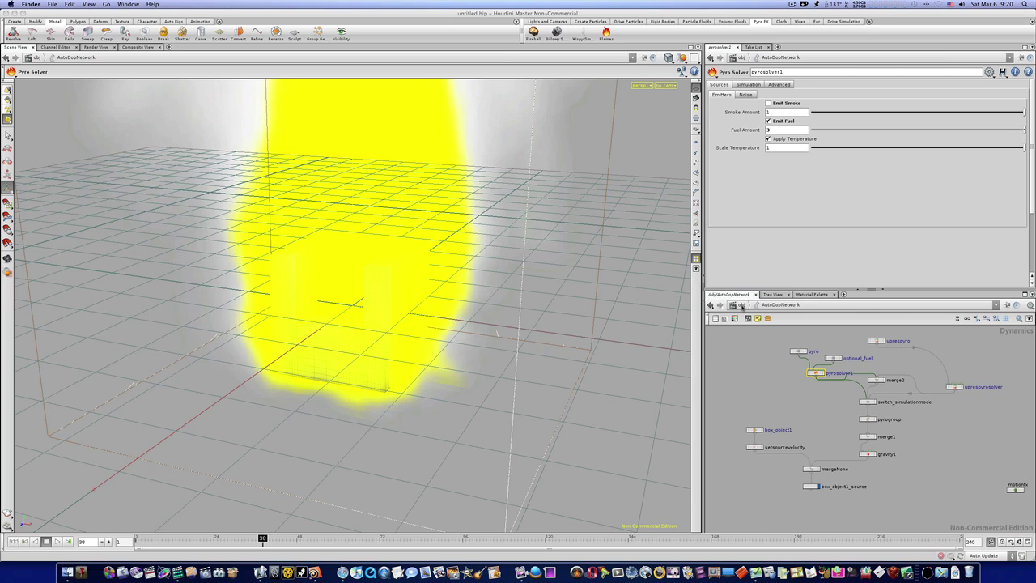
Return to the object level and delete the AutoDopNetwork node of the flames simulation.
click(722, 326)
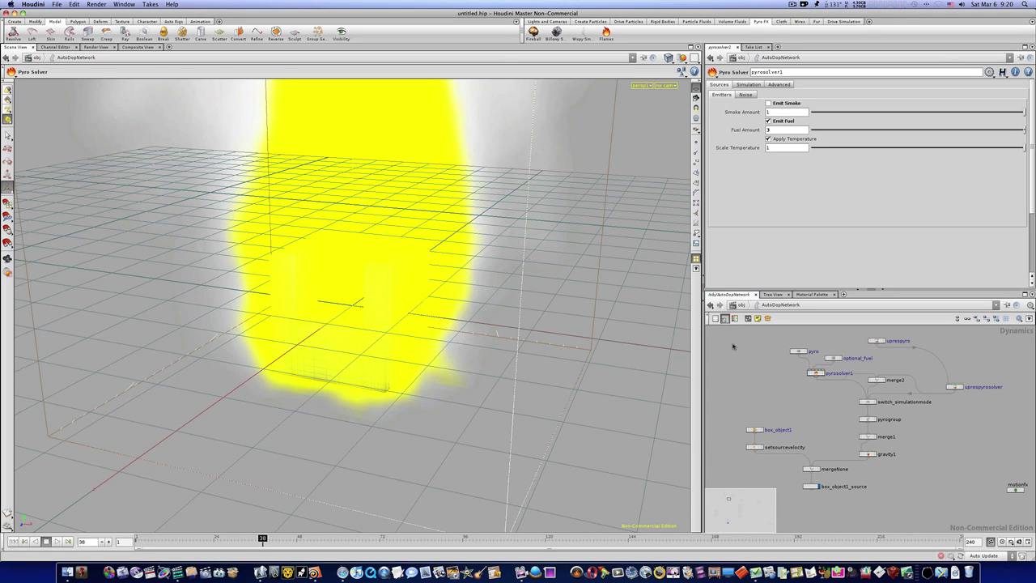
key(super+z)
key(ctrl+z)
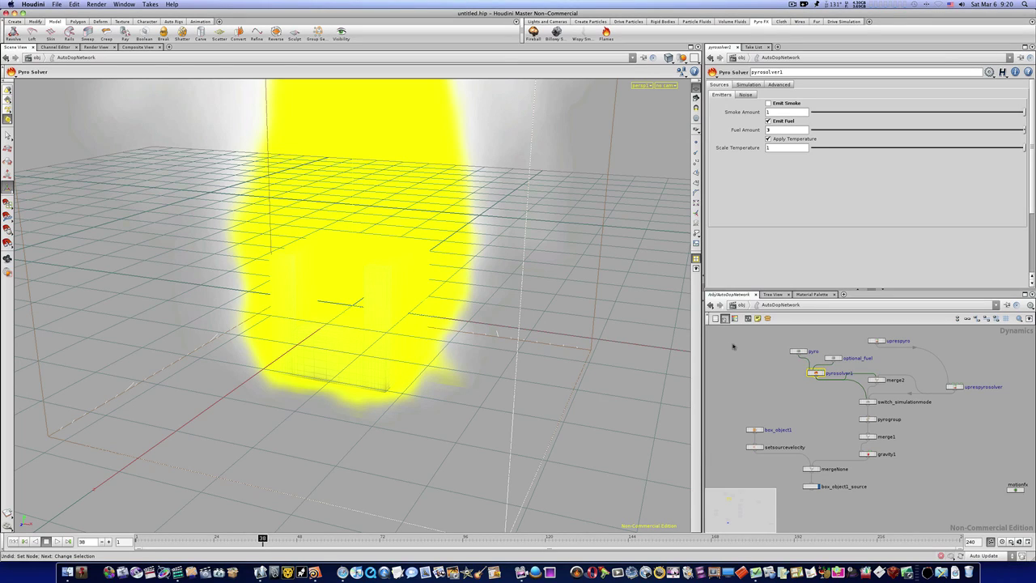
click(740, 305)
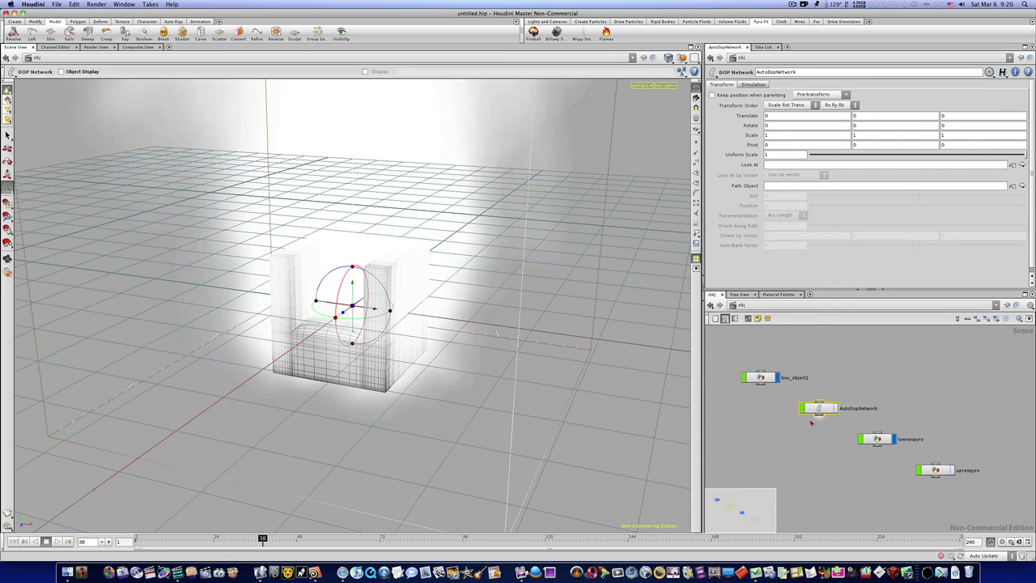
key(Delete)
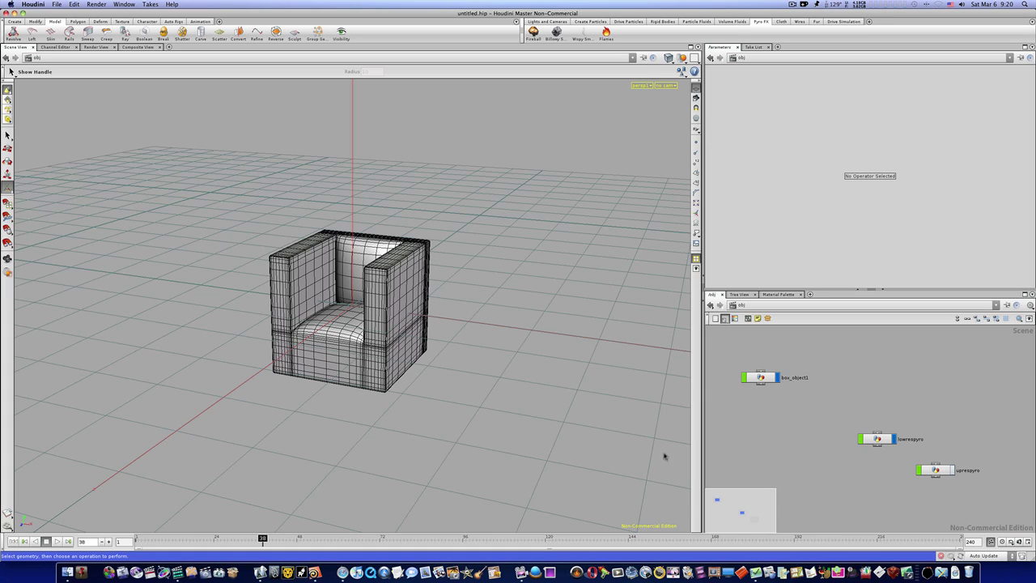
Try the Pyro FX Fireball effect and return to the object level to clear its simulation nodes.
click(533, 32)
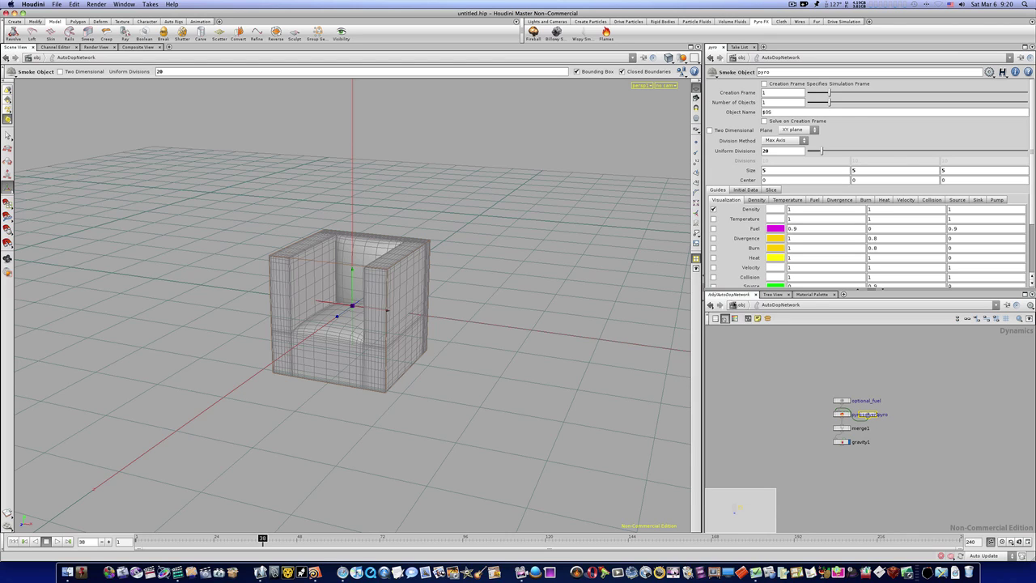
click(735, 305)
drag(868, 394, 814, 463)
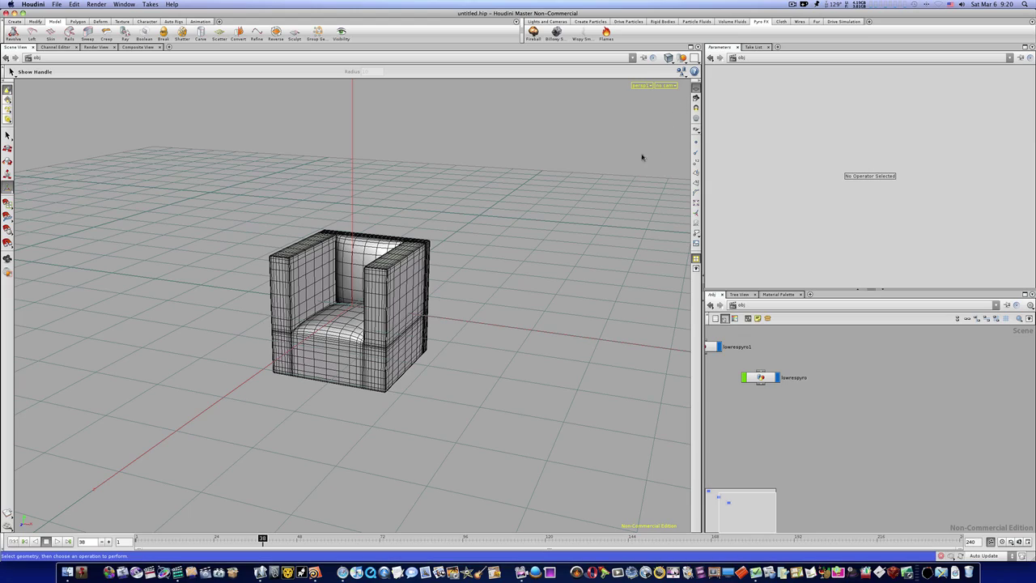
View the finished armchair from the front and up close at a three-quarter angle.
alt+drag(357, 265, 415, 252)
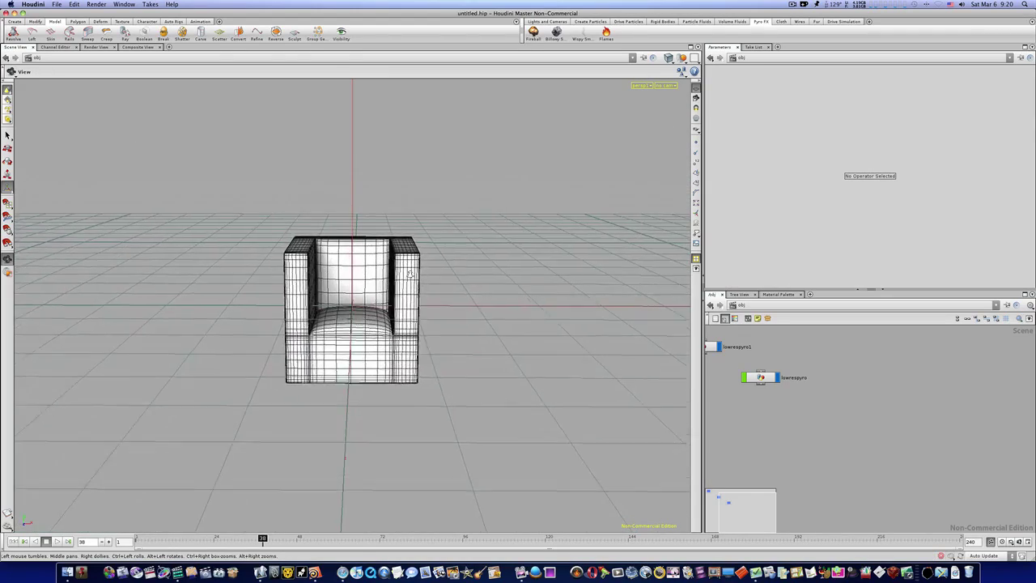
alt+right_drag(415, 252, 551, 251)
alt+drag(550, 252, 331, 282)
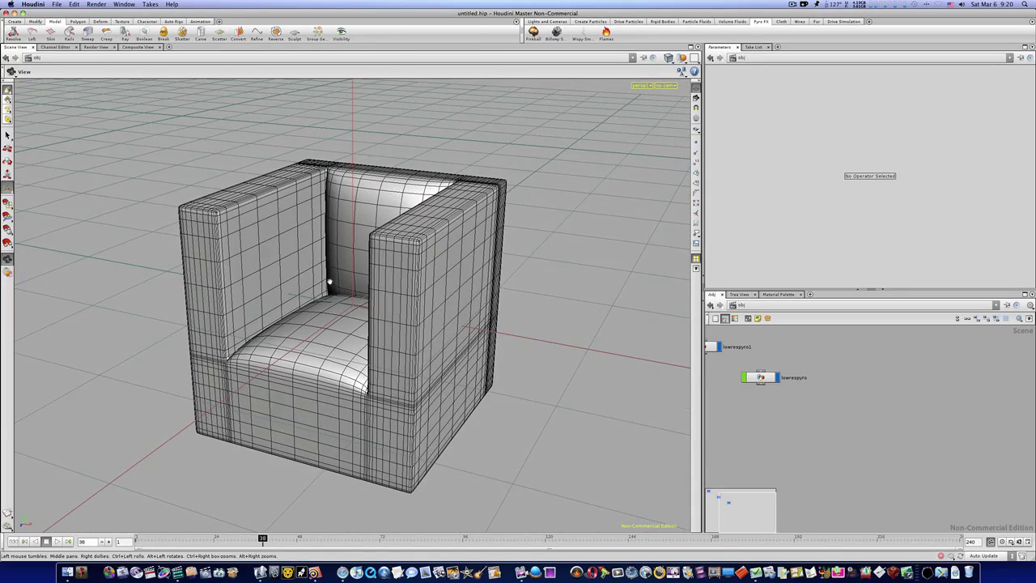
key(Return)
click(794, 4)
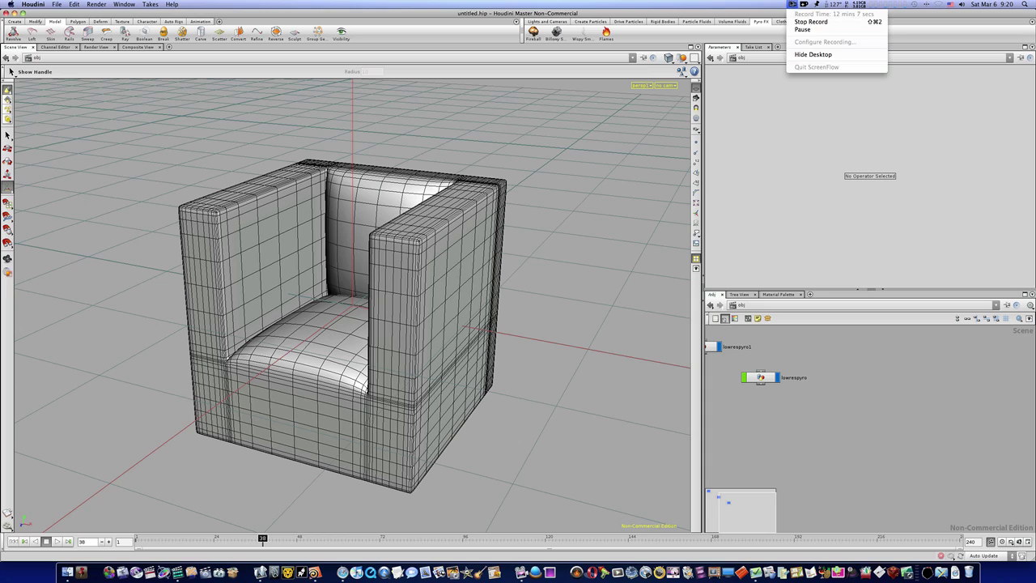